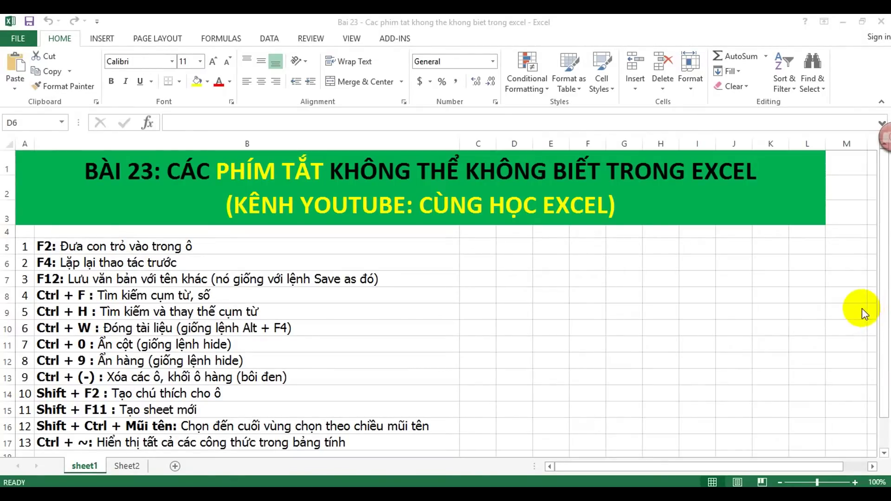
- Demonstrate F2 by entering edit mode in cell B5, the F2 entry, several times
left_click(888, 297)
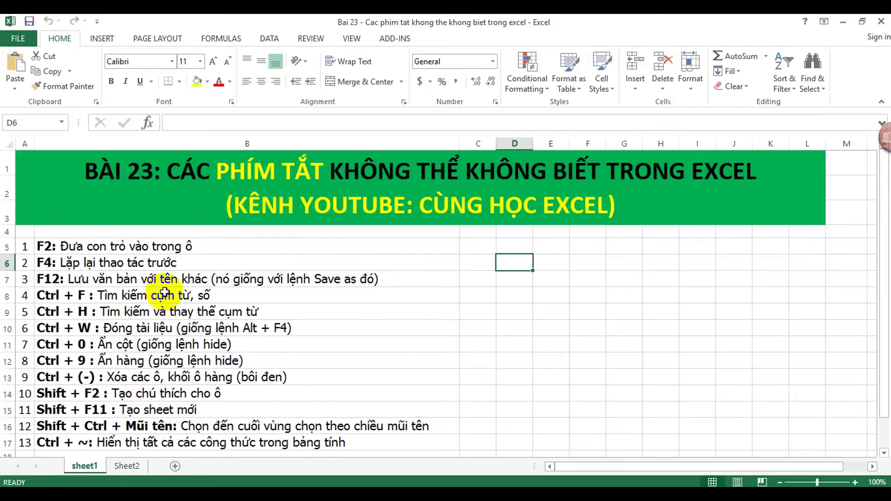
left_click(251, 245)
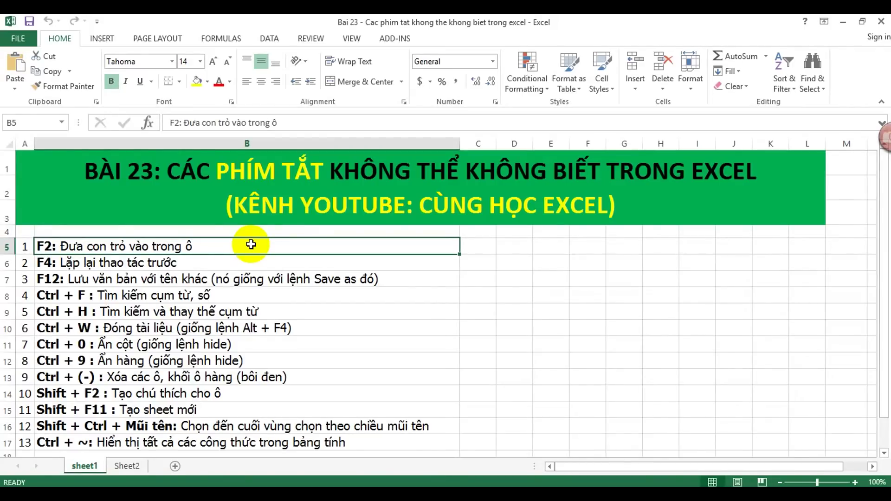
key("F2")
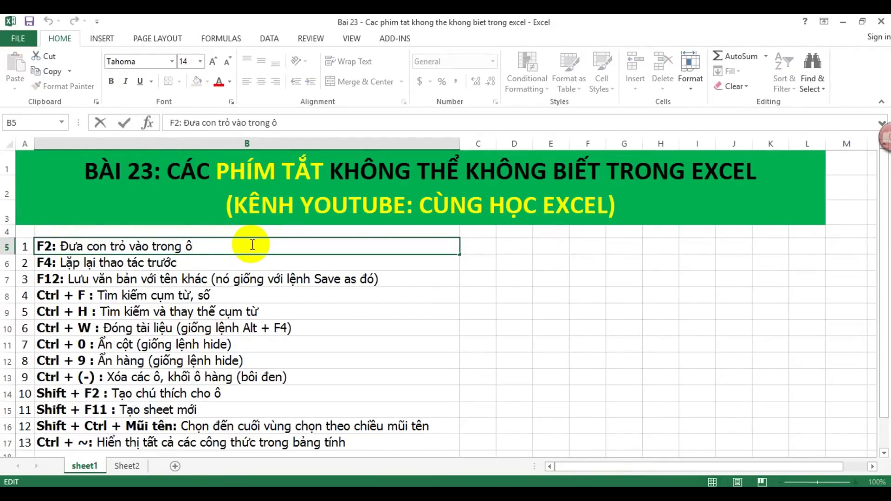
left_click(245, 267)
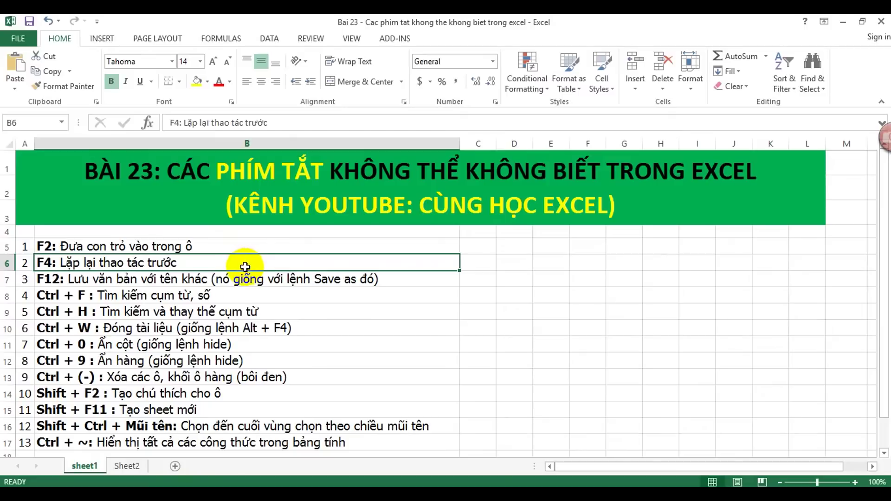
left_click(267, 243)
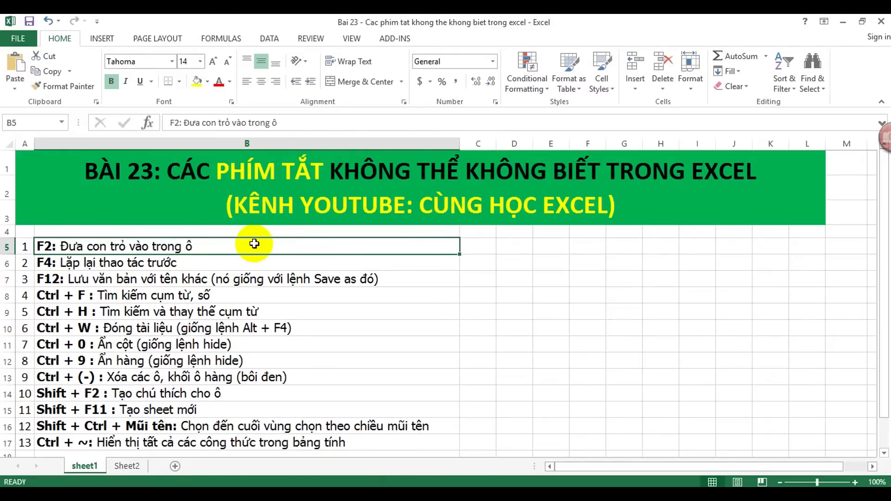
key("F2")
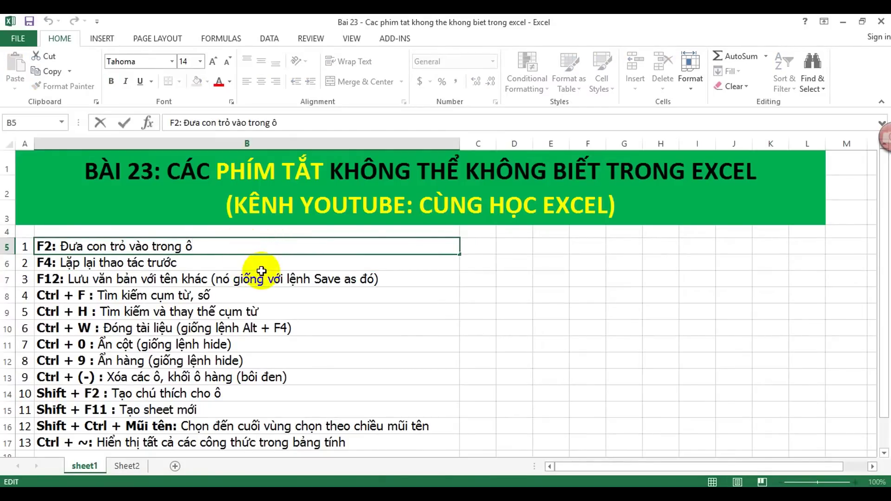
left_click(261, 273)
left_click(249, 247)
key("F2")
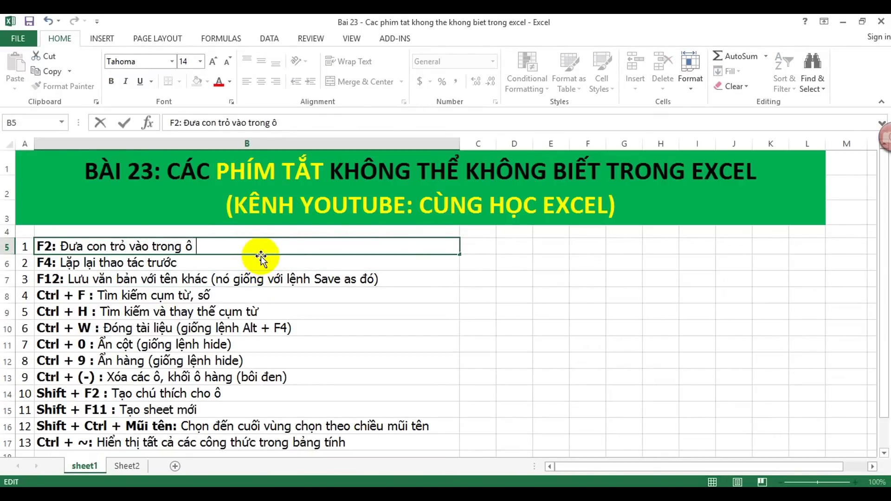
left_click(279, 280)
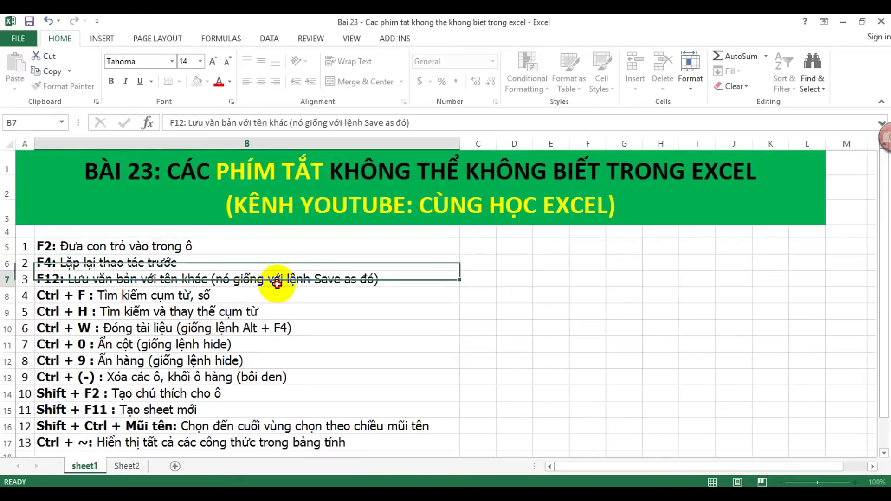
- Insert two empty columns before the shortcut list through the column B context menu
left_click(48, 263)
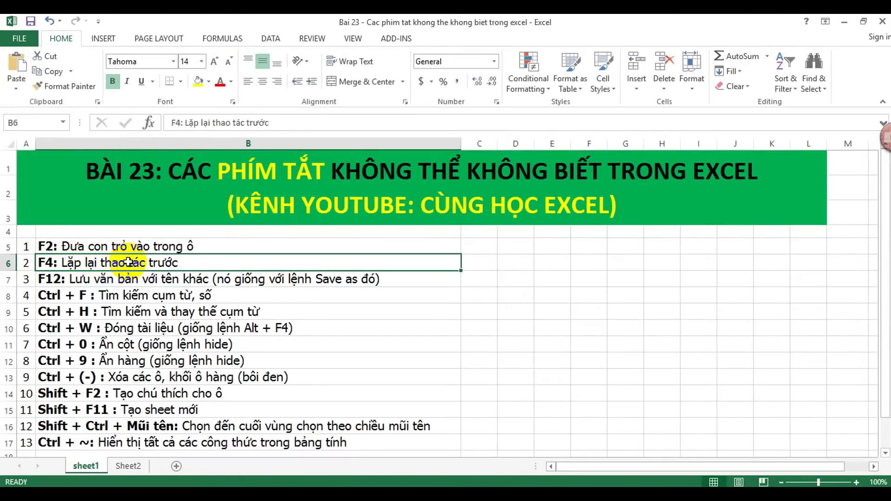
left_click(173, 183)
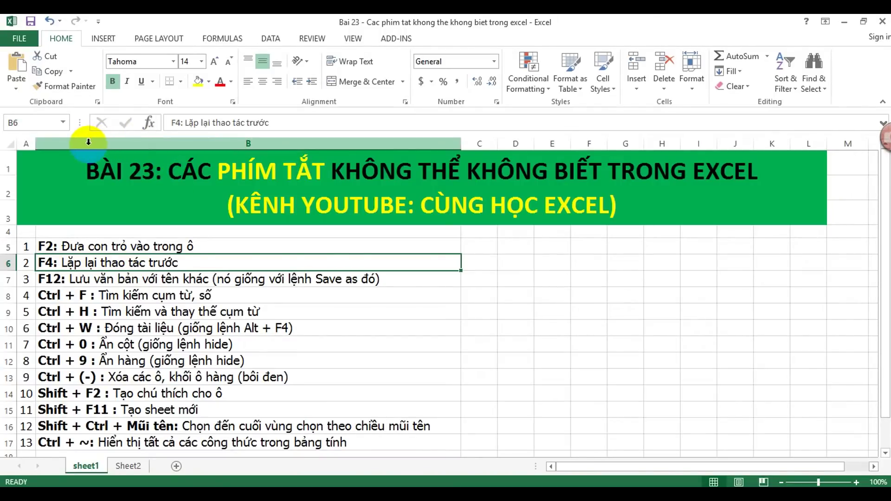
right_click(60, 143)
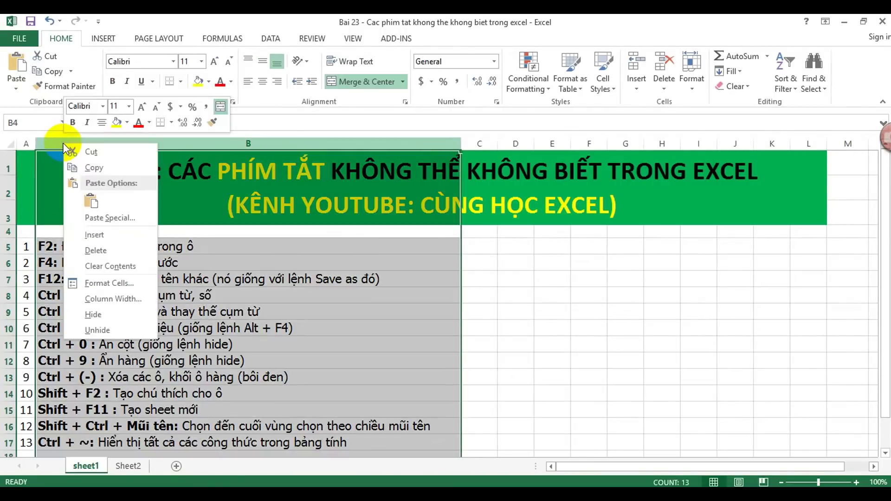
left_click(94, 233)
right_click(46, 144)
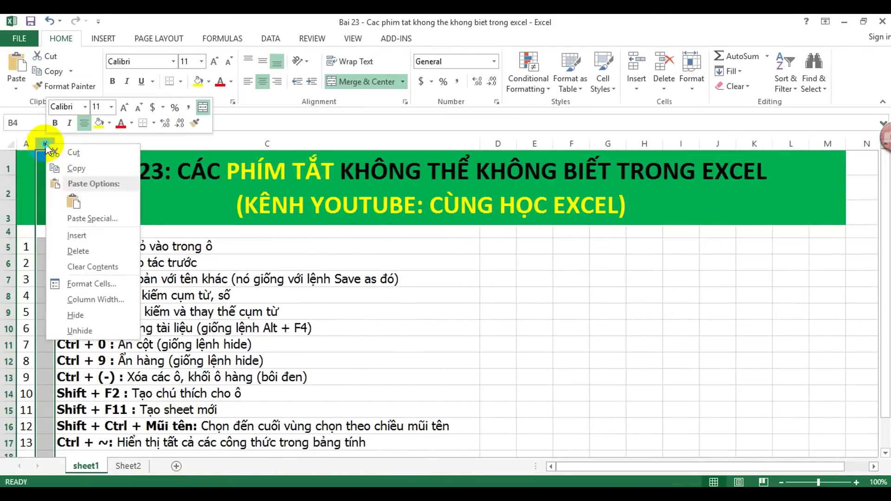
left_click(82, 237)
left_click(189, 263)
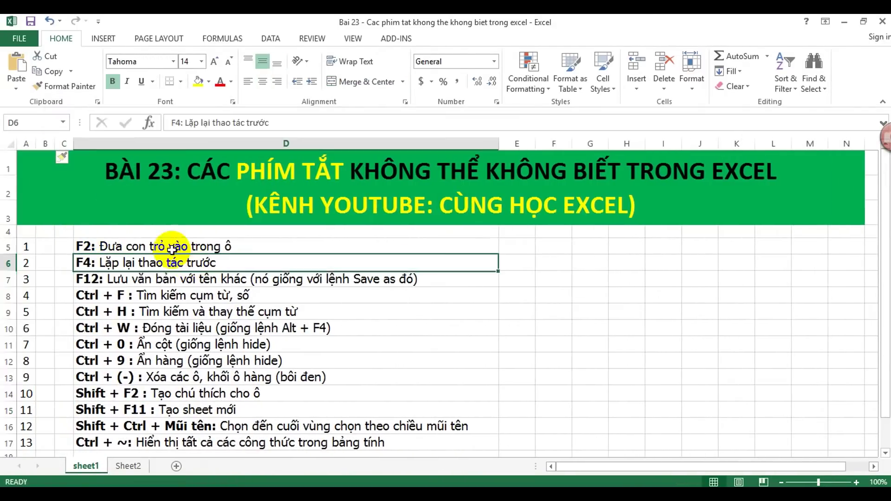
left_click(47, 144)
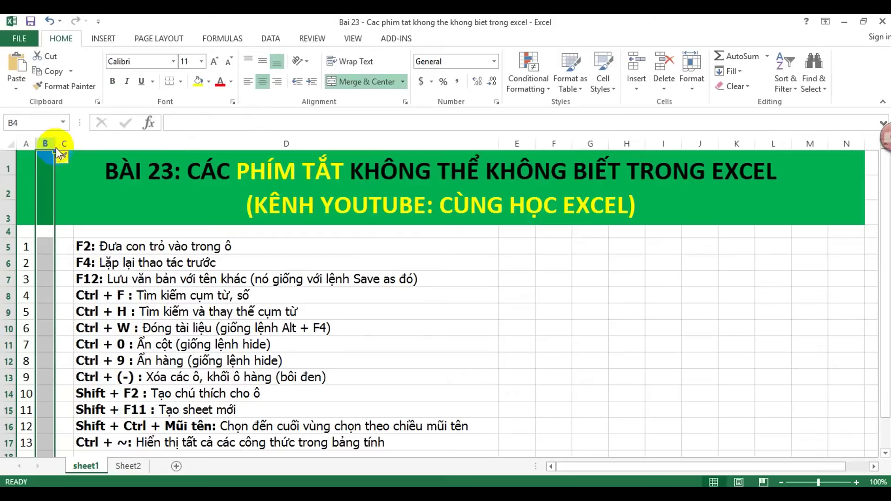
- Repeat the column insertion with F4, then delete all inserted columns B through H
left_click(165, 283)
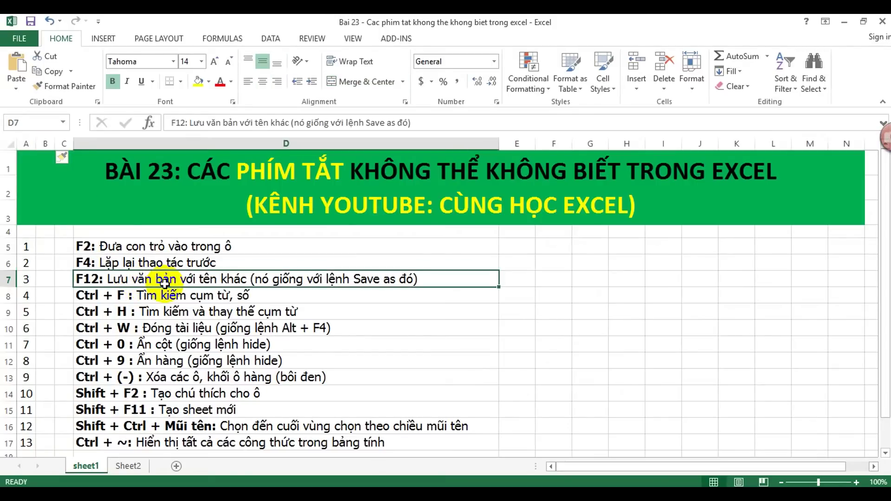
left_click(45, 141)
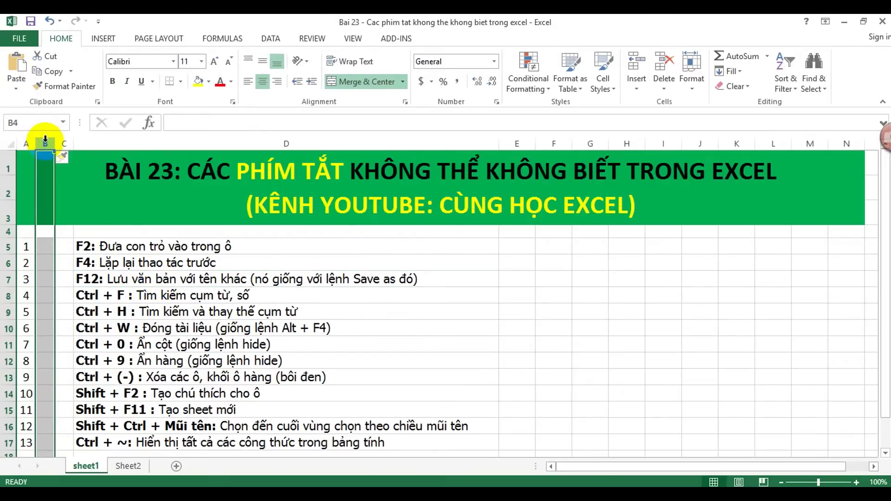
key("F4")
key("F4")
key("F4")
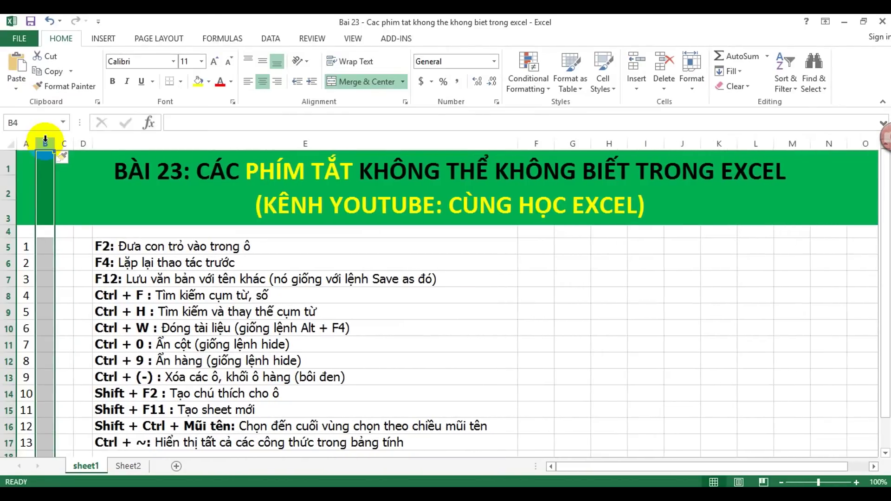
key("F4")
key("F4")
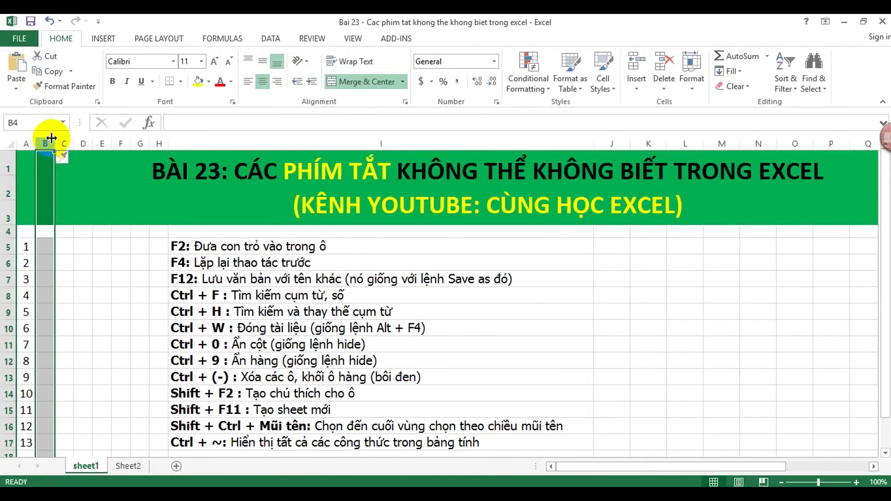
left_click_drag(45, 141, 154, 144)
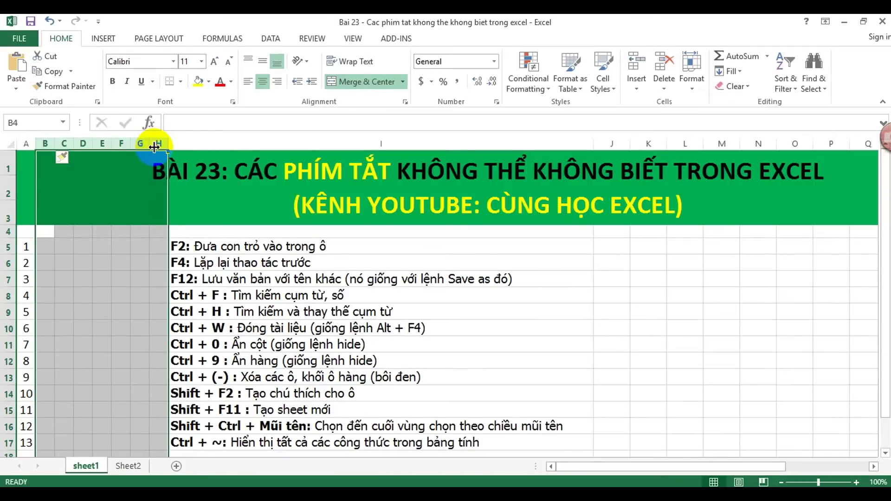
key("ctrl+minus")
- Fill cells B6 and B8 yellow, then repeat the fill on B10 with F4
left_click(102, 262)
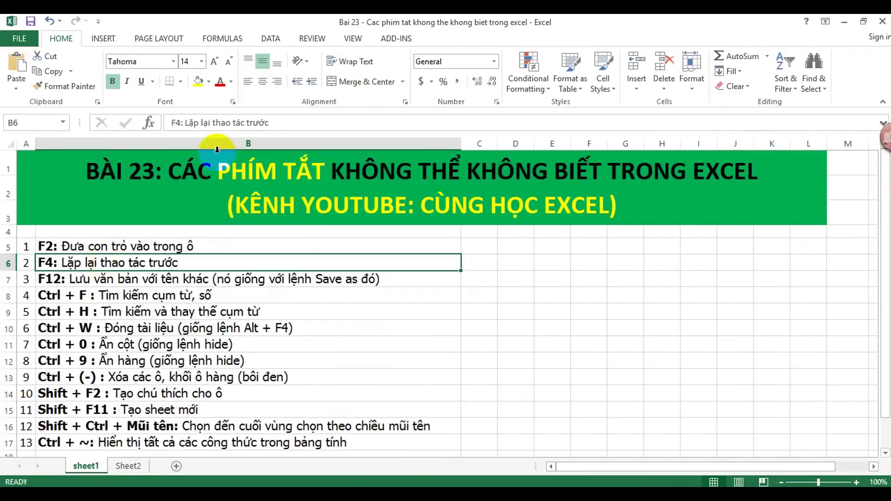
left_click(198, 82)
left_click(111, 295)
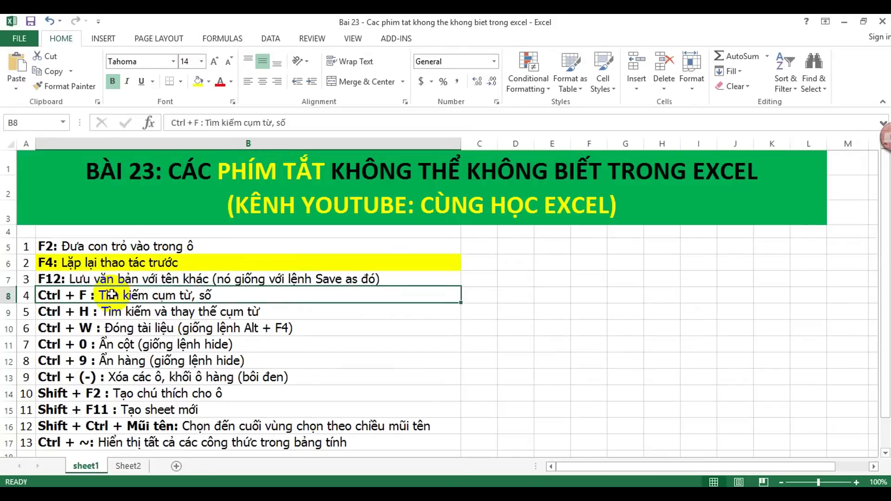
left_click(197, 84)
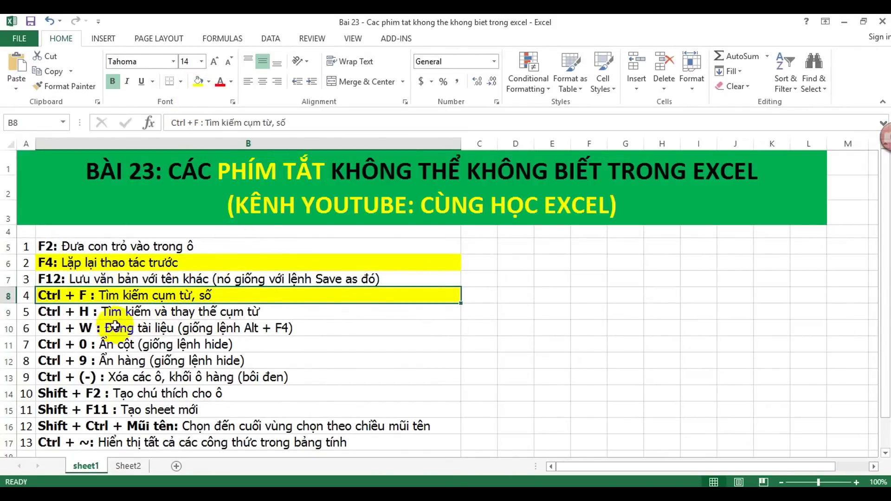
left_click(113, 326)
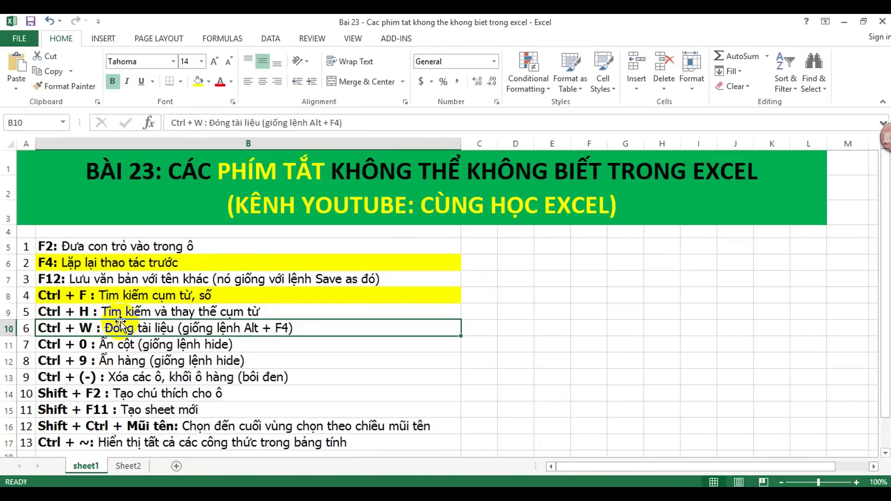
key("F4")
- Repeat the yellow fill with F4 on B11, B12 and B13, then undo the fills
left_click(116, 345)
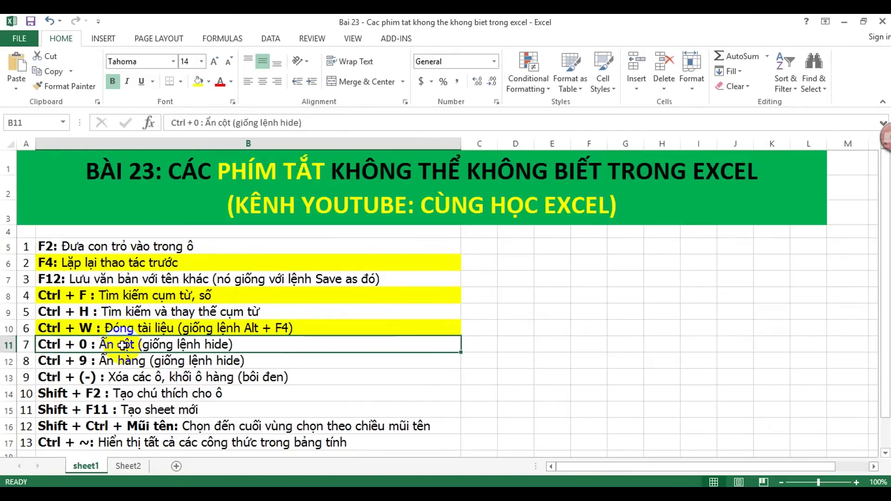
key("F4")
left_click(103, 360)
key("F4")
left_click(95, 377)
key("F4")
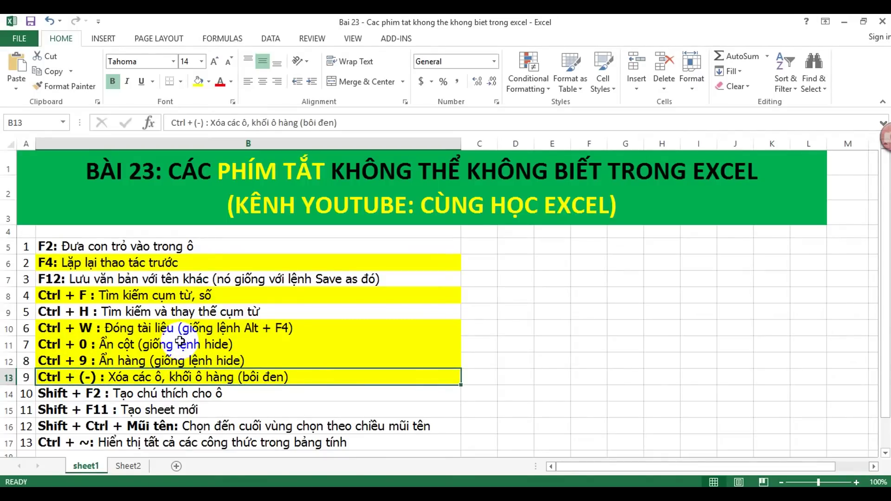
key("ctrl+z")
key("ctrl+z")
key("ctrl+z")
key("ctrl+z")
key("ctrl+z")
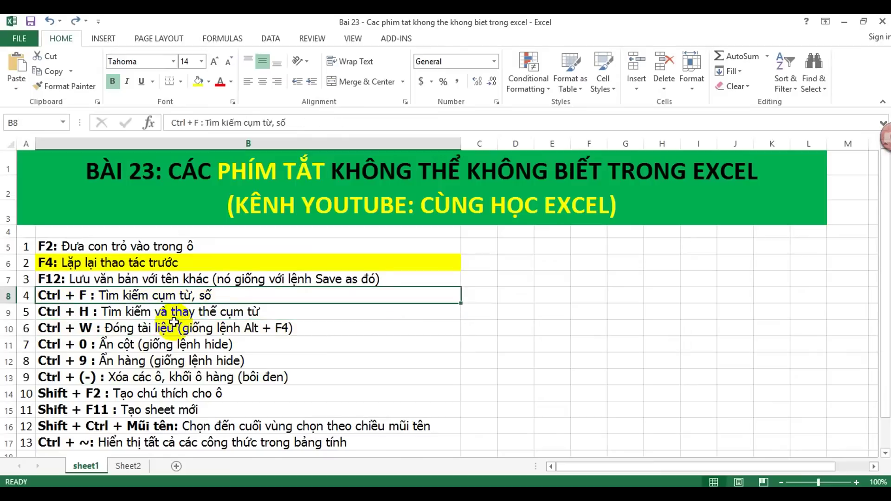
key("ctrl+z")
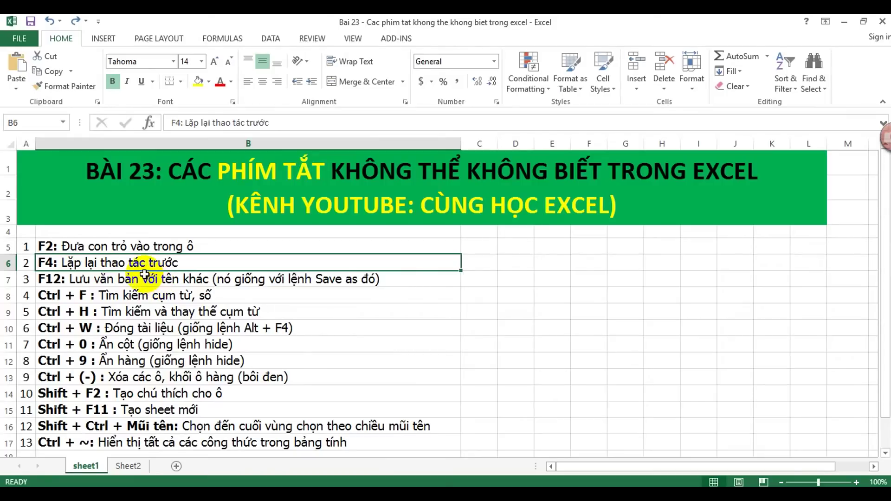
- Open Save As from File and again with F12, cancelling both times without saving
left_click(145, 277)
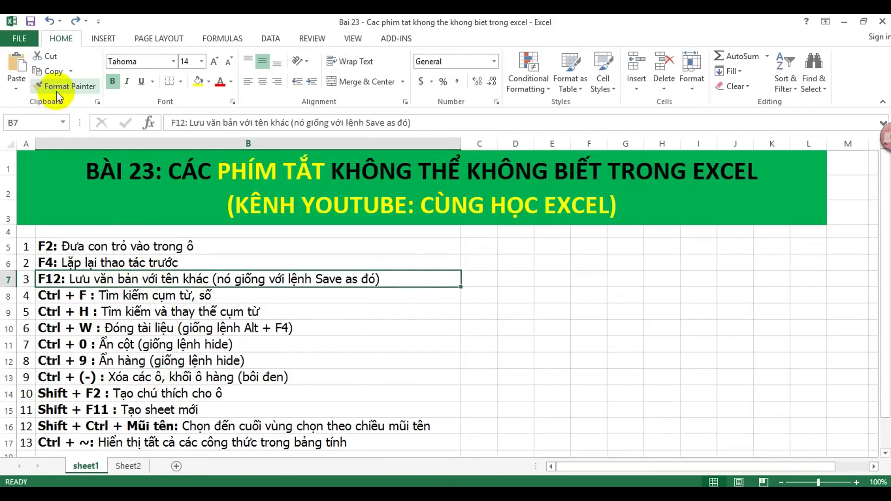
left_click(24, 36)
left_click(39, 169)
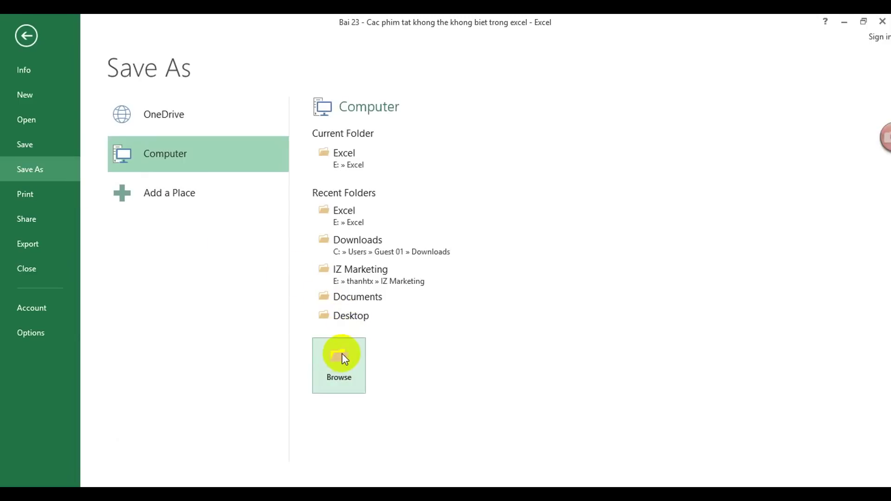
left_click(344, 357)
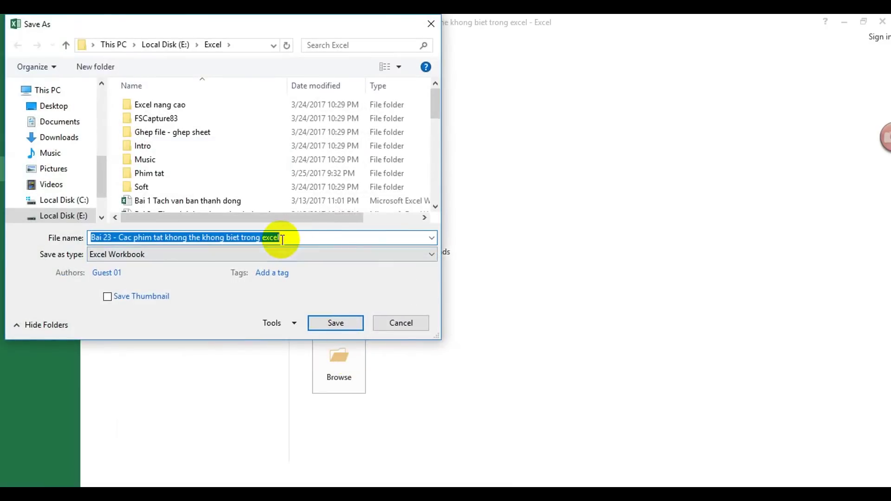
left_click(414, 323)
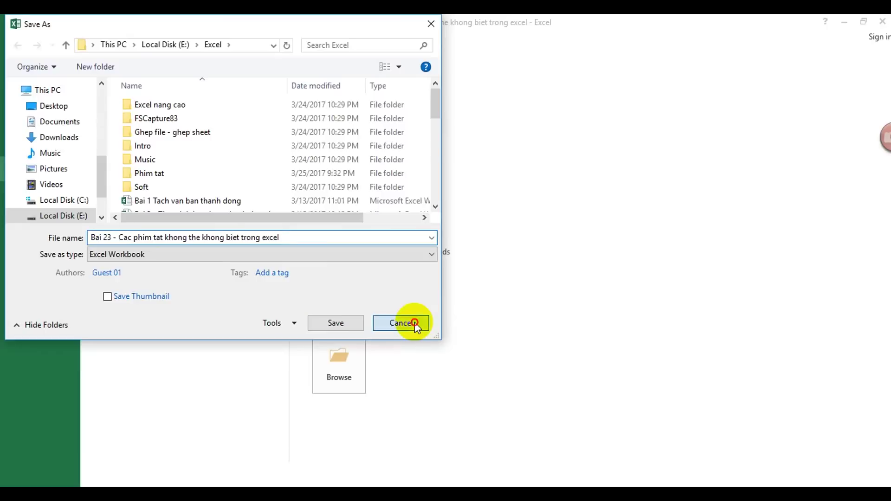
left_click(27, 36)
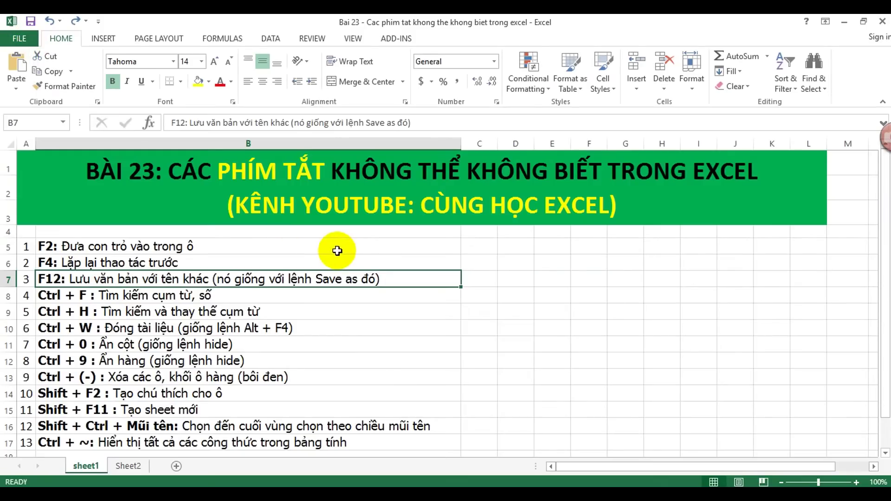
key("F12")
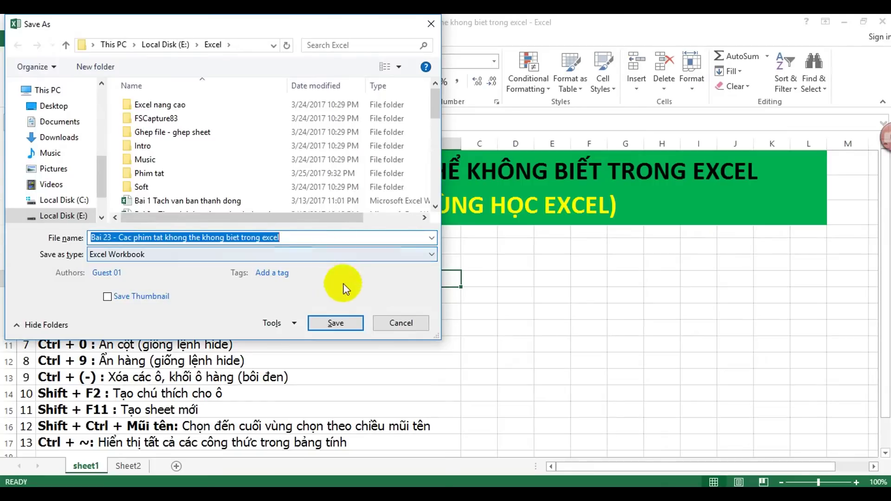
left_click(397, 322)
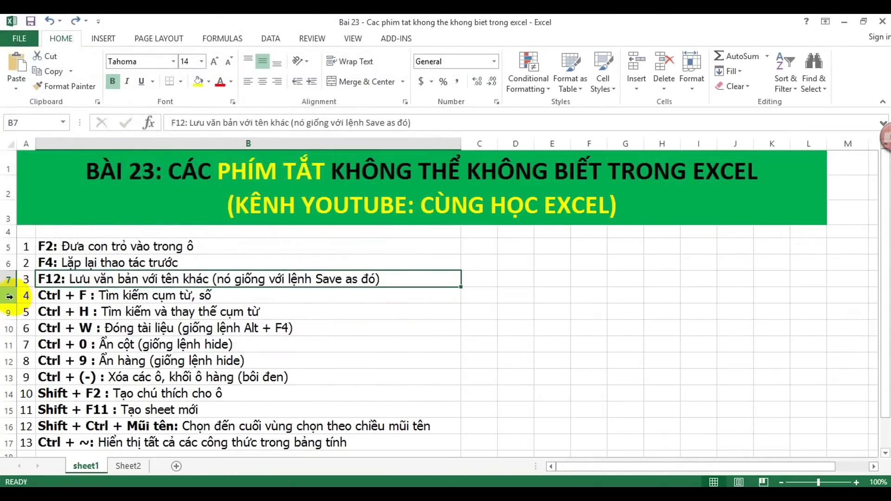
left_click(69, 297)
left_click(82, 312)
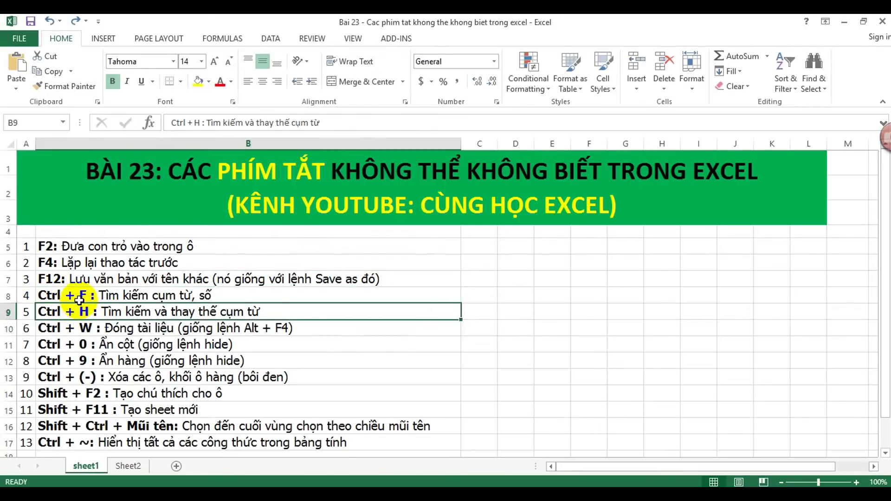
left_click(79, 300)
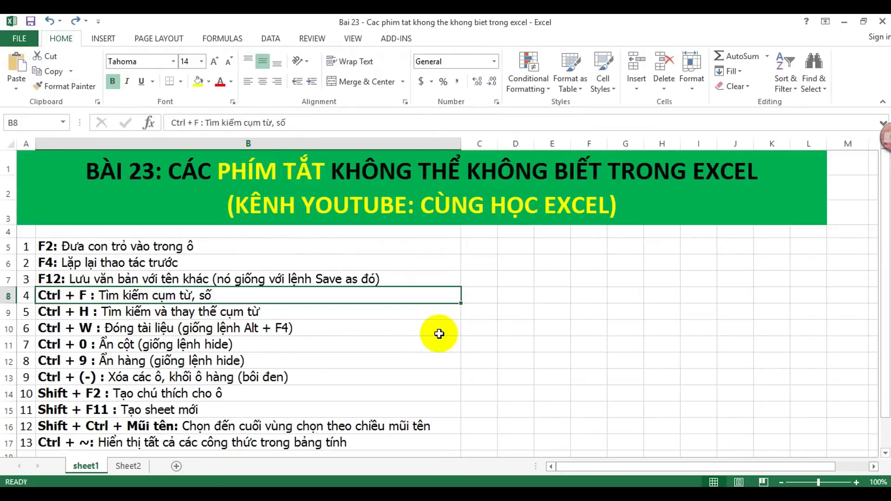
key("ctrl+f")
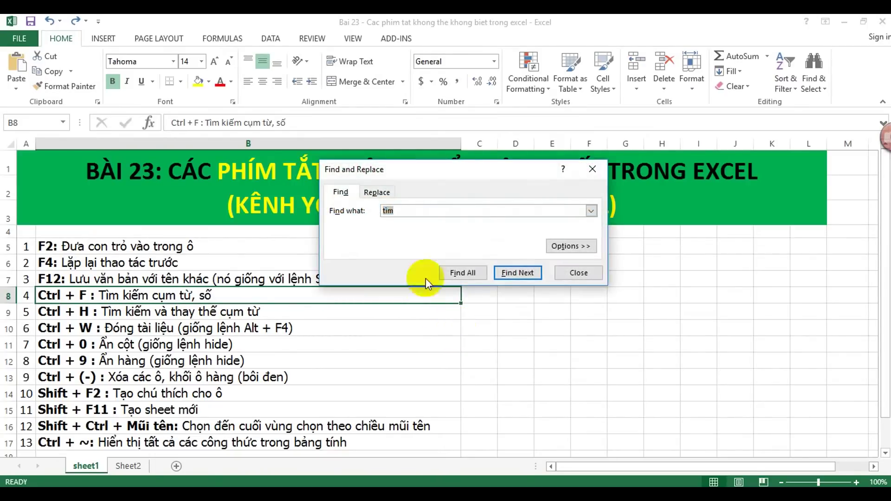
key("BackSpace")
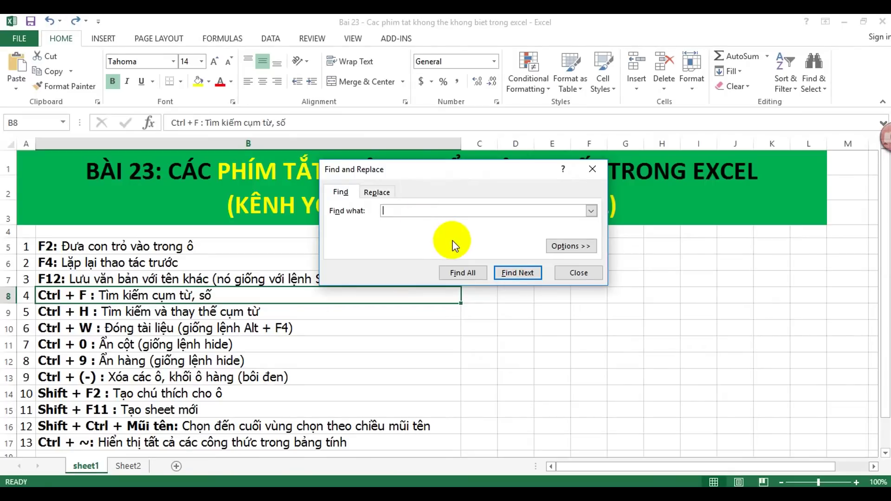
left_click(592, 169)
key("ctrl+h")
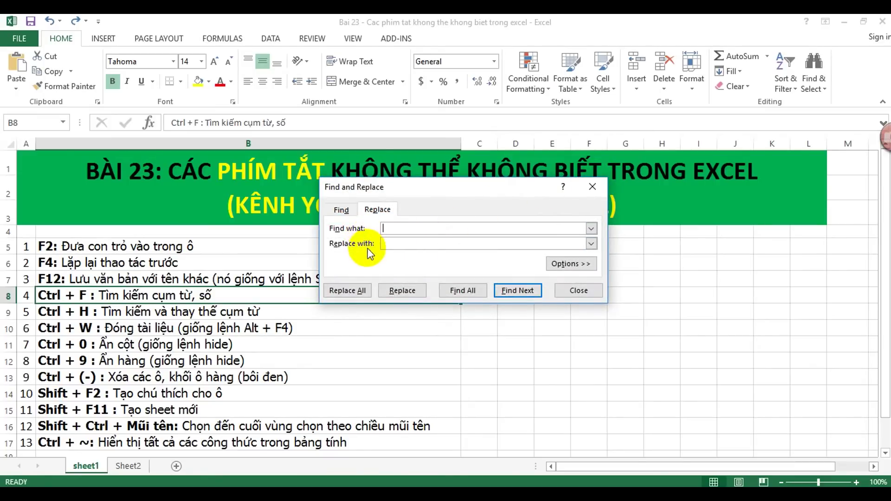
left_click(341, 210)
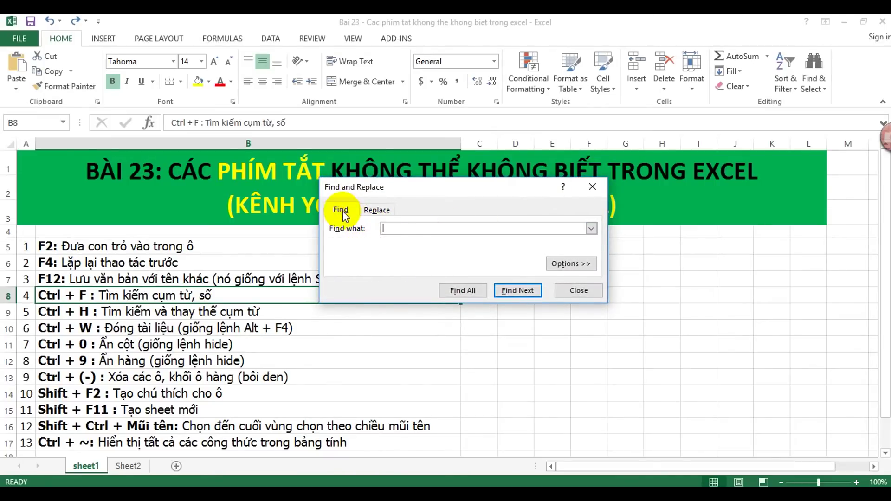
left_click(596, 192)
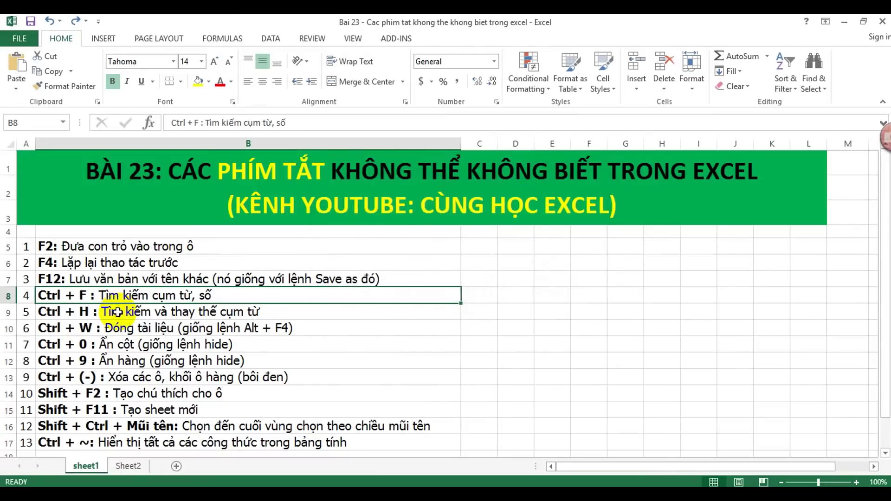
left_click_drag(89, 297, 88, 312)
scroll(88, 312, "down", 1)
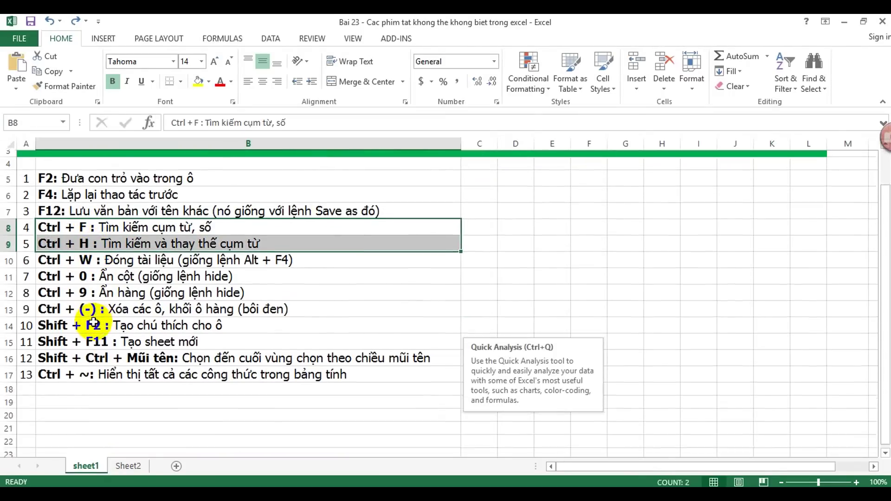
left_click(20, 255)
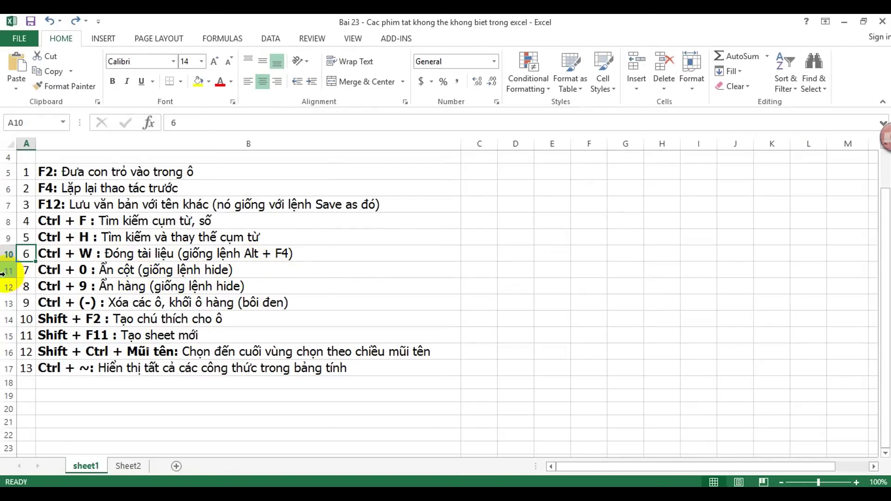
scroll(117, 274, "up", 1)
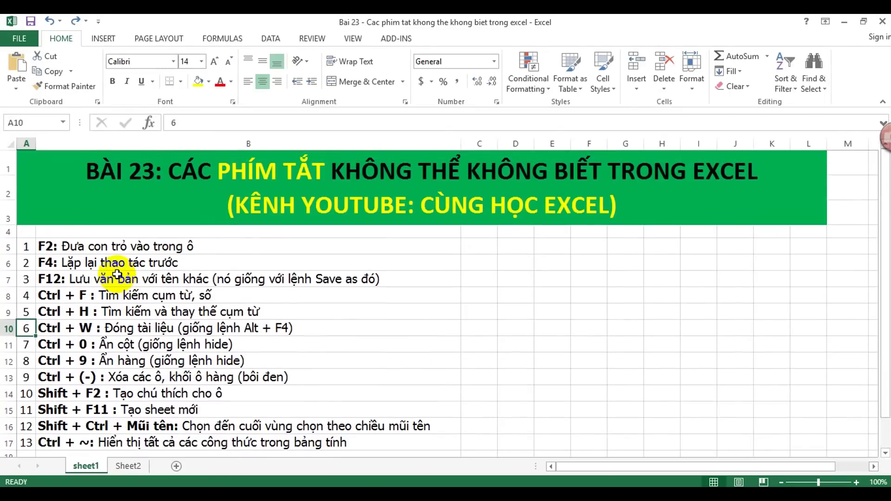
scroll(117, 274, "down", 1)
left_click_drag(26, 271, 165, 291)
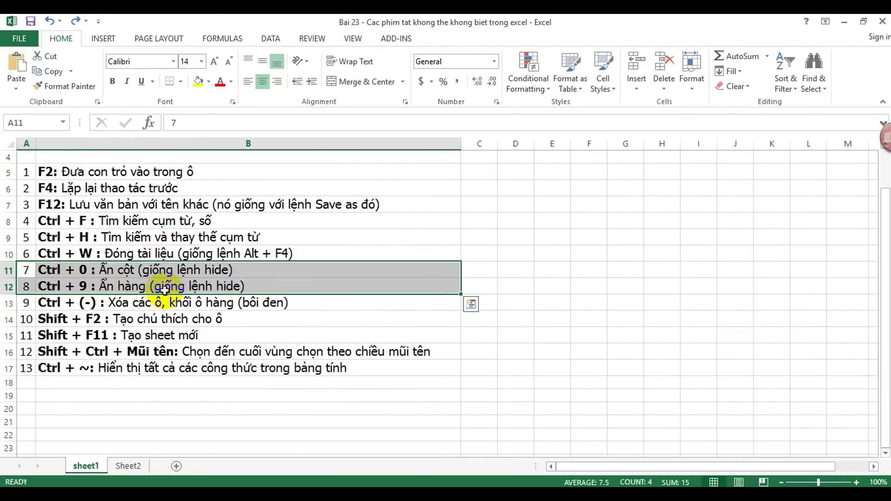
left_click(7, 271)
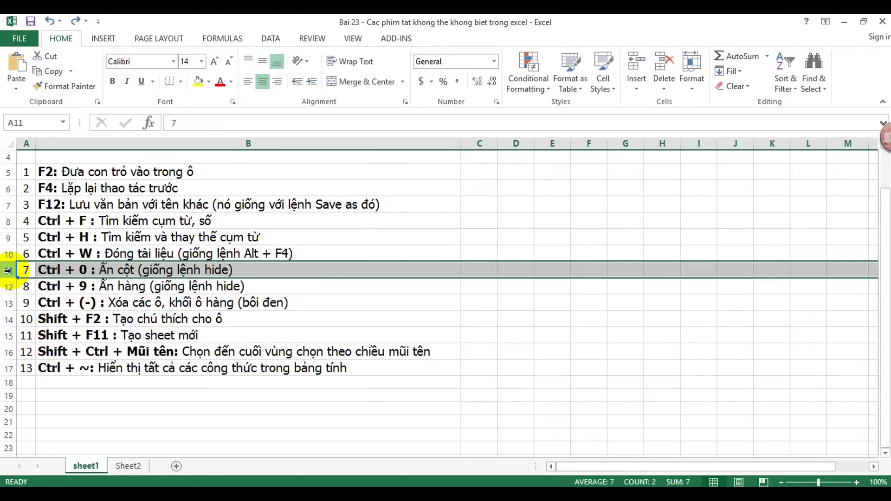
key("ctrl+9")
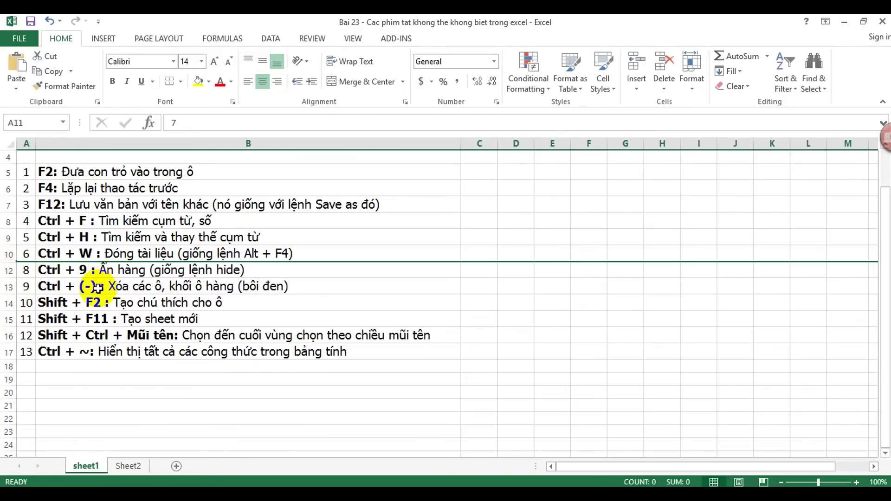
key("ctrl+z")
left_click(132, 138)
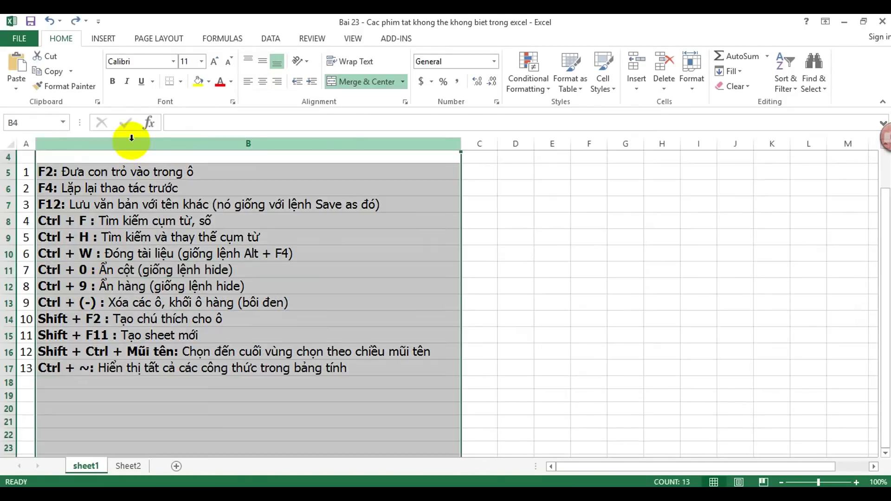
key("ctrl+0")
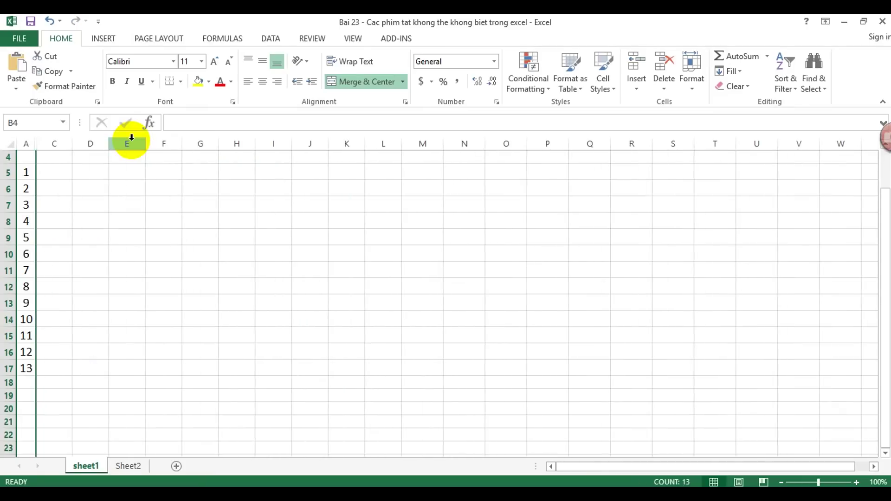
key("ctrl+z")
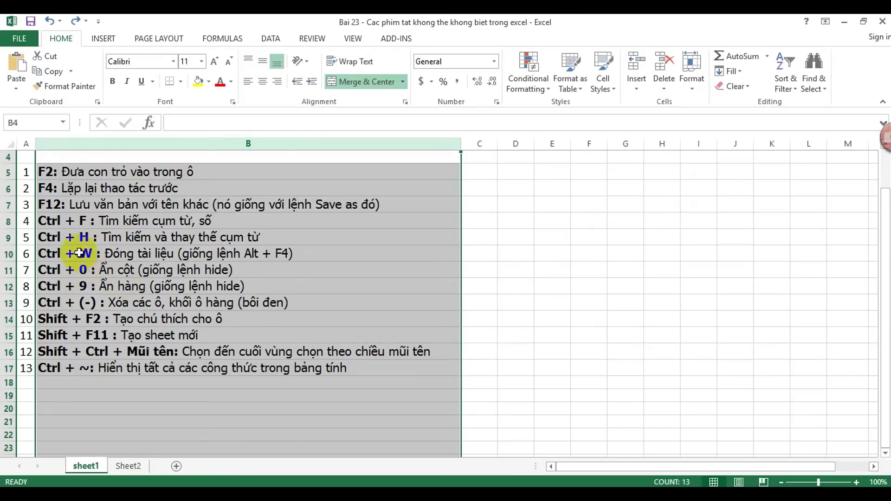
key("ctrl+0")
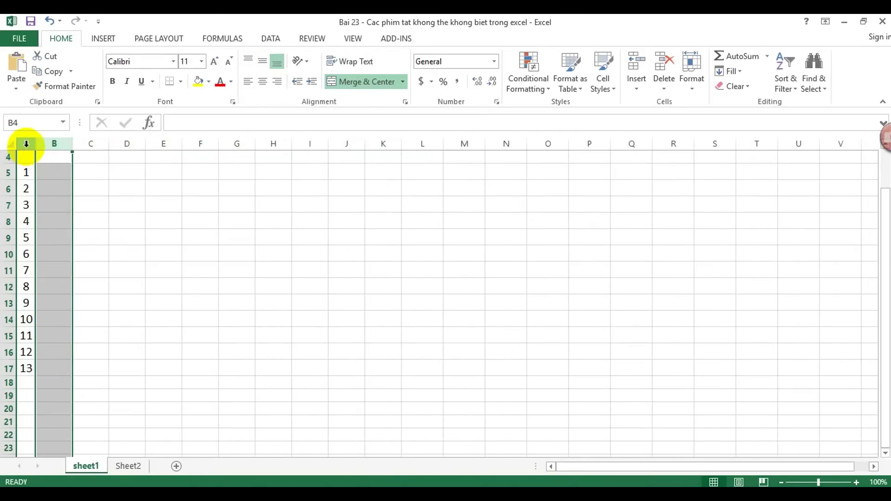
left_click_drag(28, 145, 54, 143)
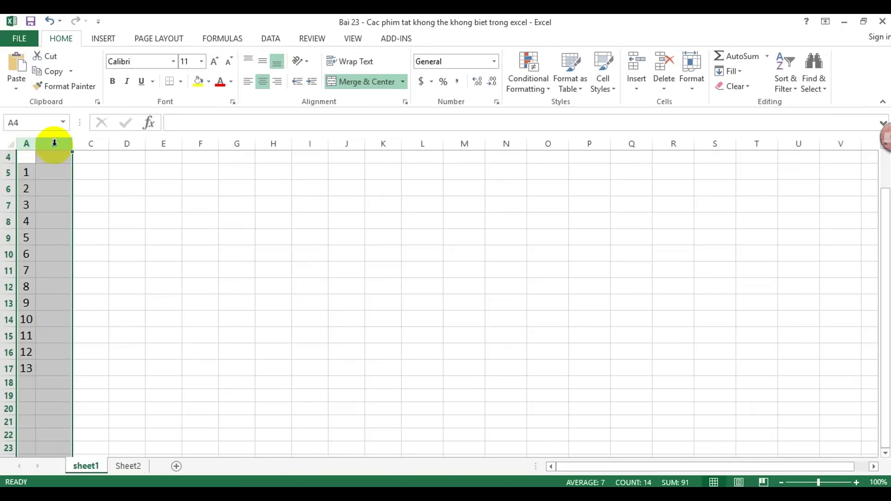
right_click(54, 143)
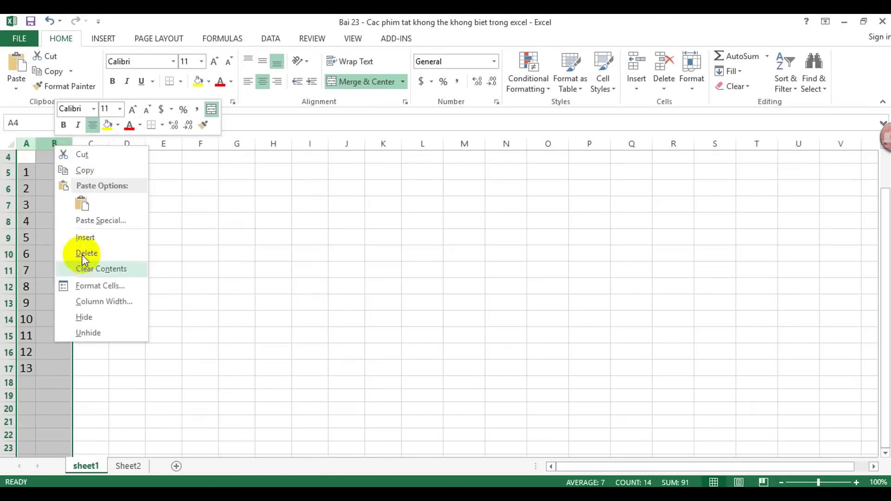
left_click(83, 331)
scroll(106, 244, "up", 1)
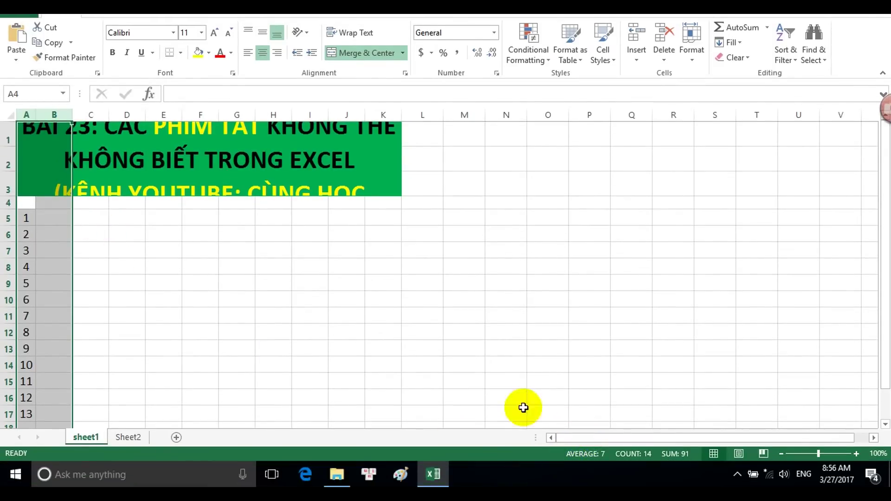
key("alt+h")
key("o")
key("i")
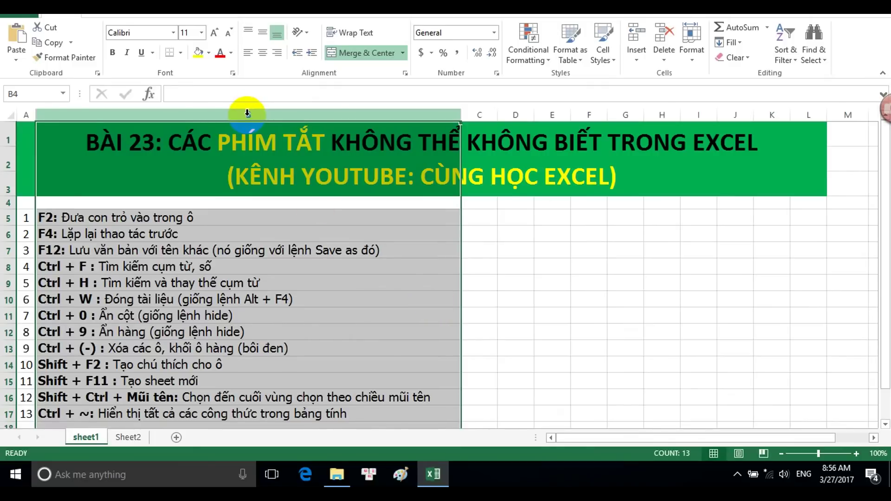
key("ctrl+0")
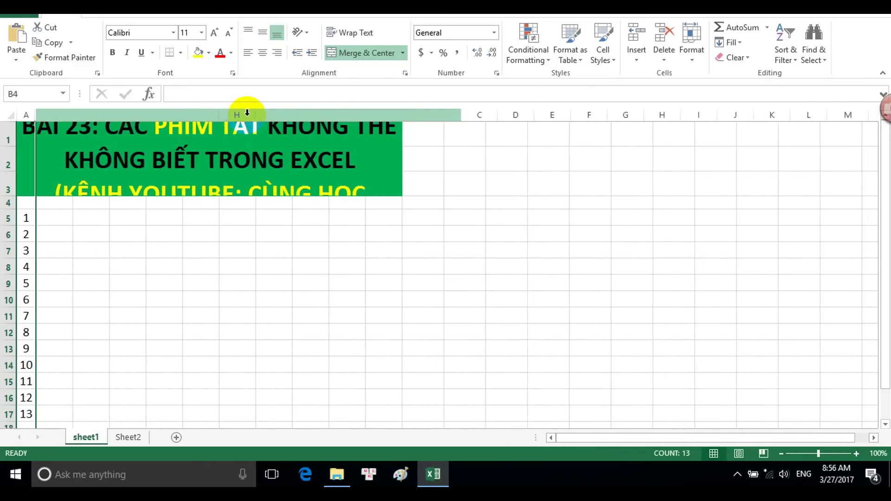
left_click_drag(27, 113, 45, 113)
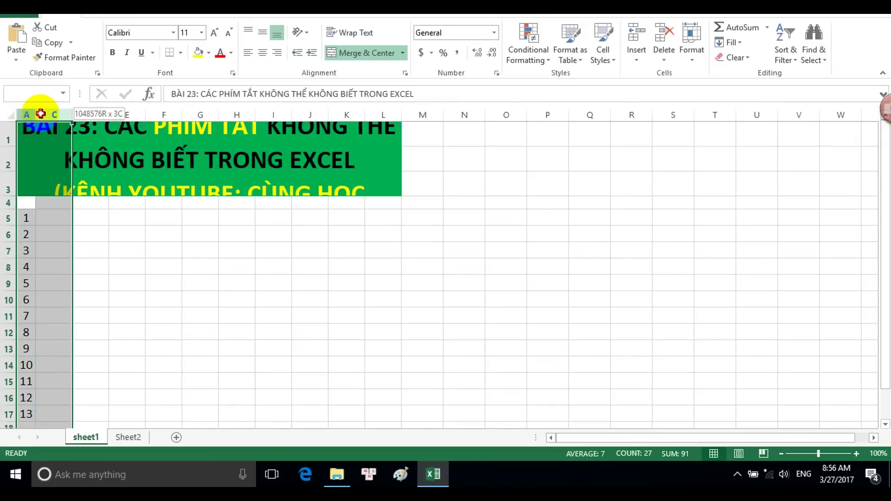
right_click(46, 114)
left_click(78, 301)
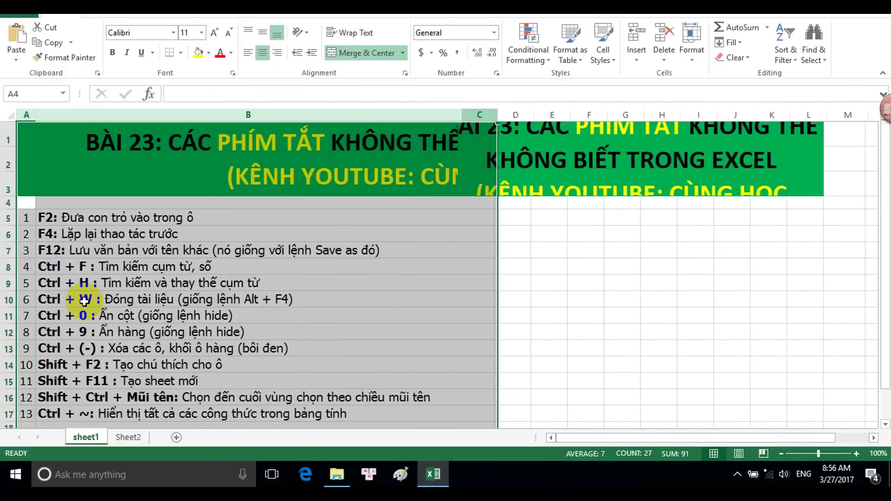
left_click(487, 276)
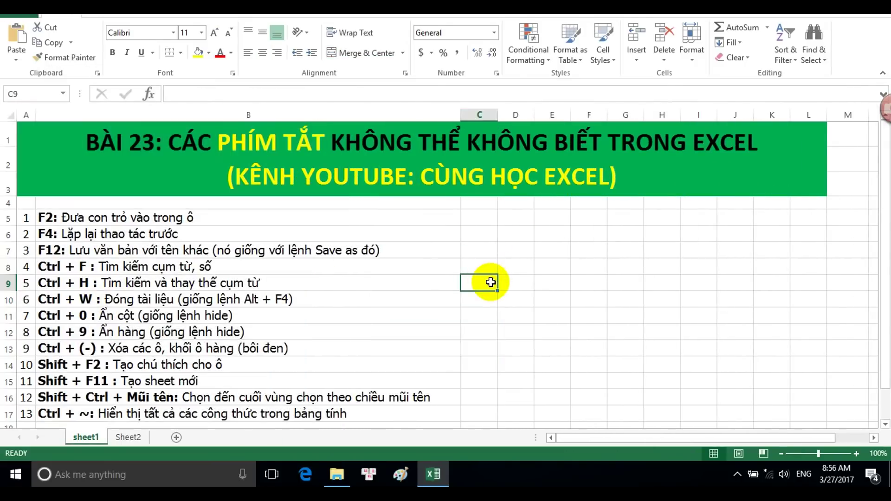
scroll(487, 279, "down", 3)
scroll(132, 231, "up", 1)
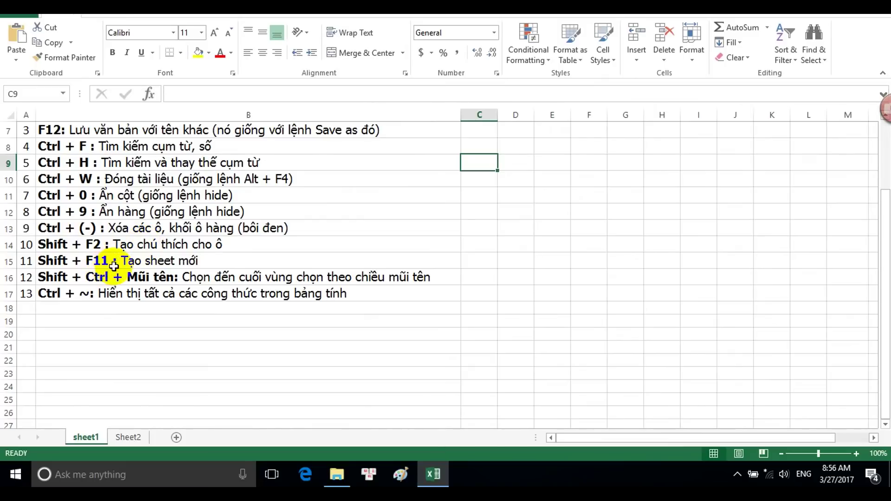
left_click_drag(11, 196, 13, 291)
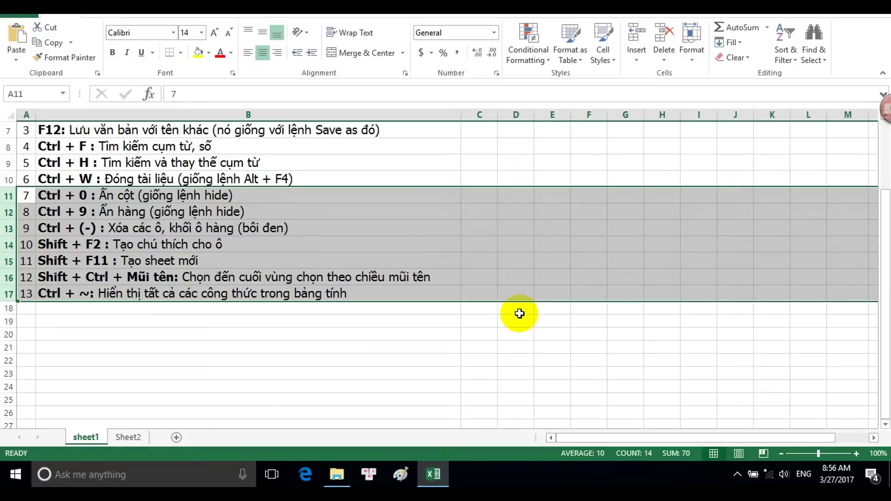
right_click(6, 197)
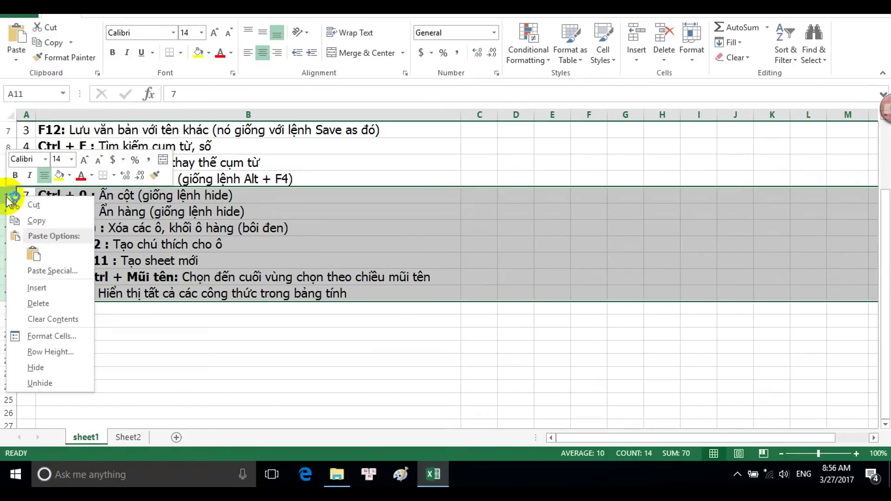
left_click(44, 306)
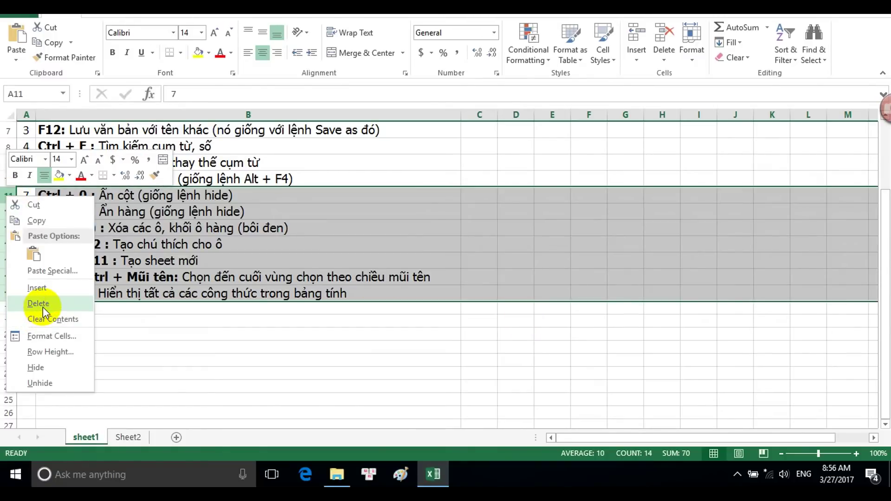
key("Escape")
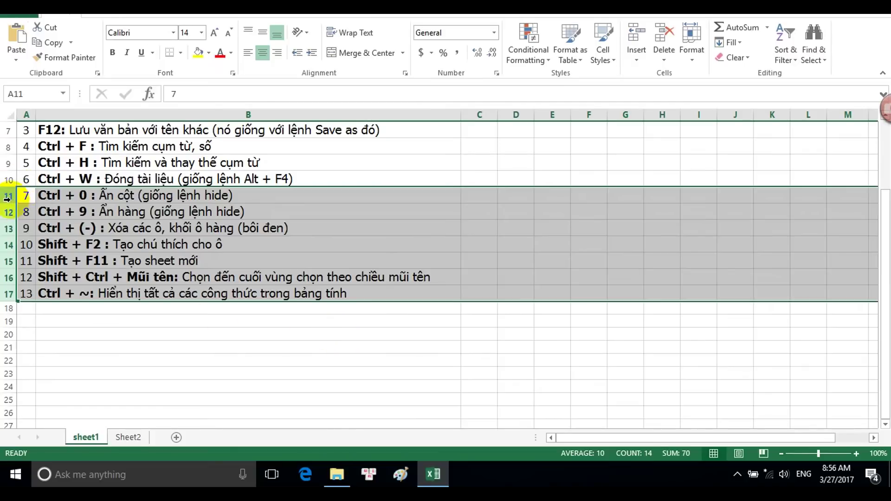
key("ctrl+minus")
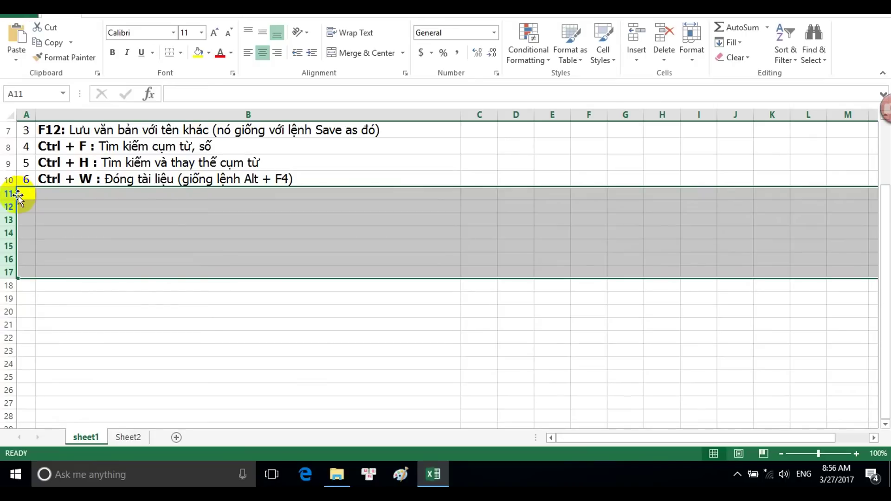
key("ctrl+v")
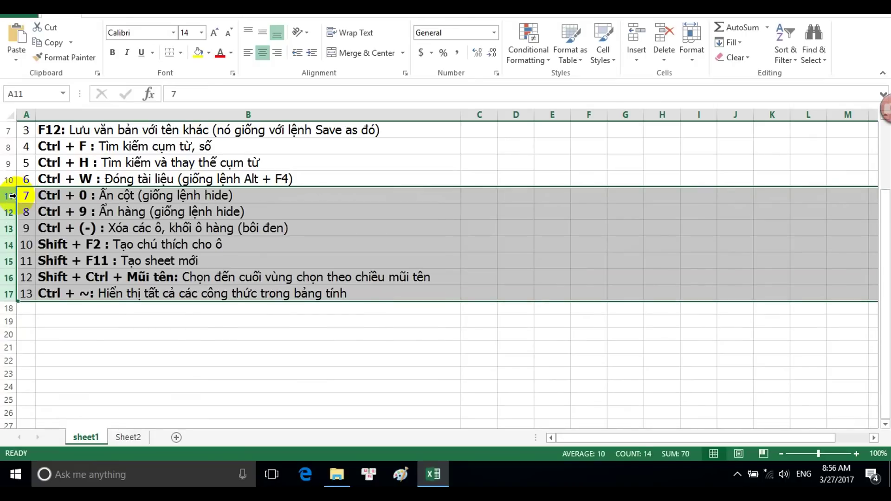
left_click(11, 195)
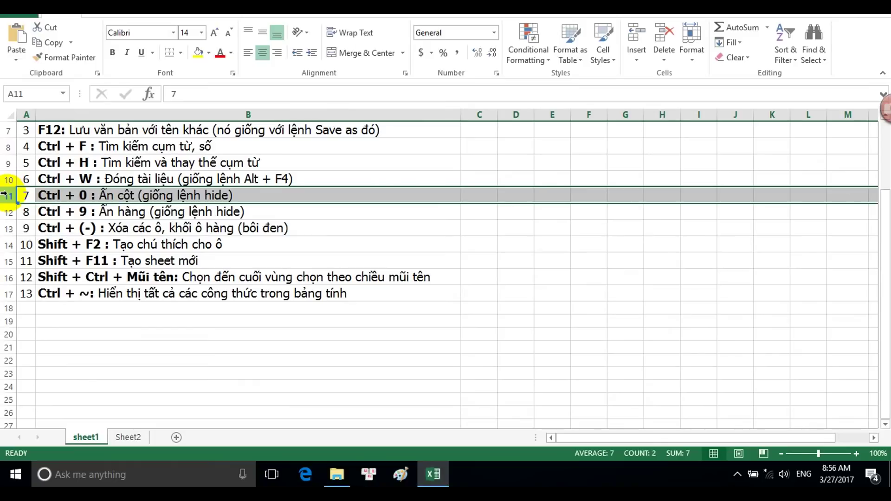
key("ctrl+shift+equal")
key("ctrl+shift+equal")
key("ctrl+shift+equal")
key("ctrl+shift+equal")
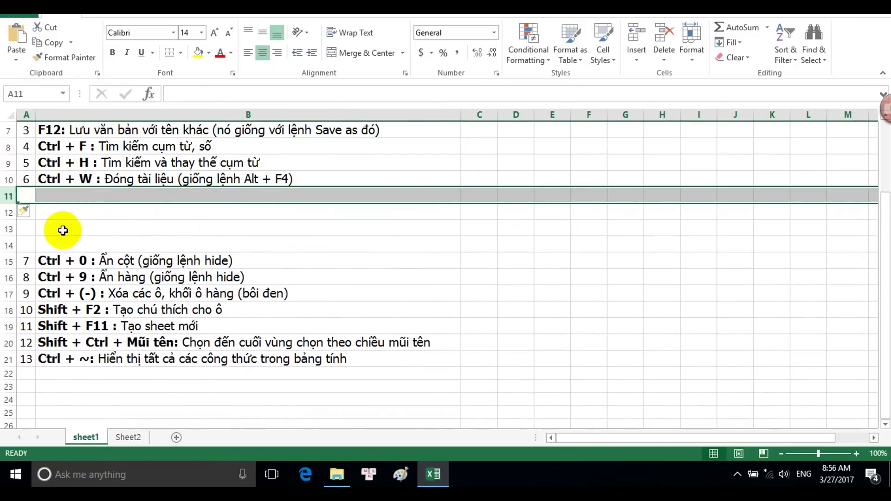
left_click(173, 260)
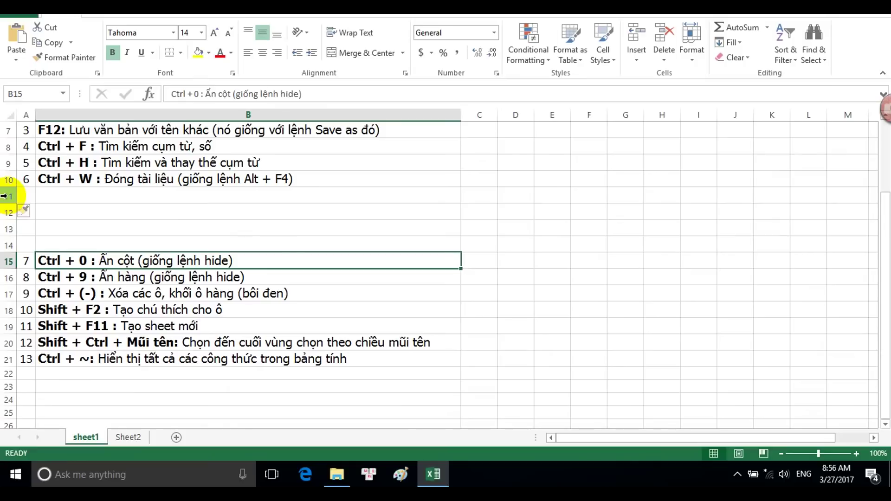
left_click_drag(4, 196, 6, 244)
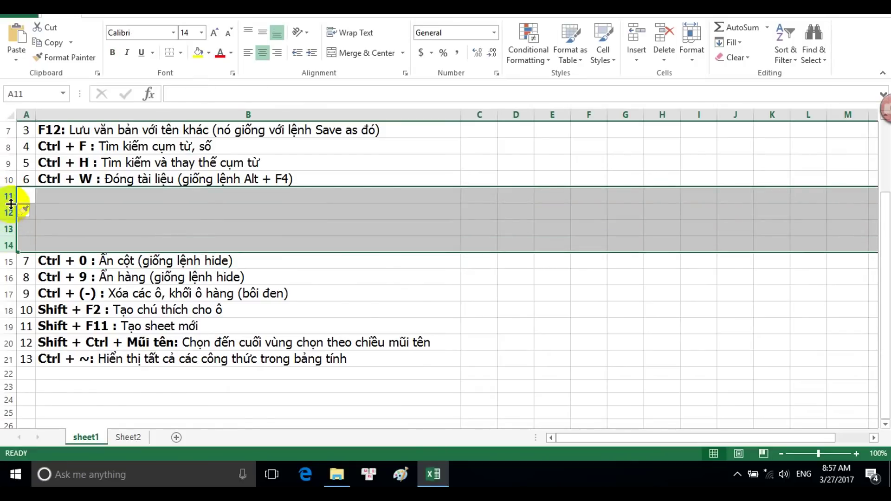
left_click(4, 196)
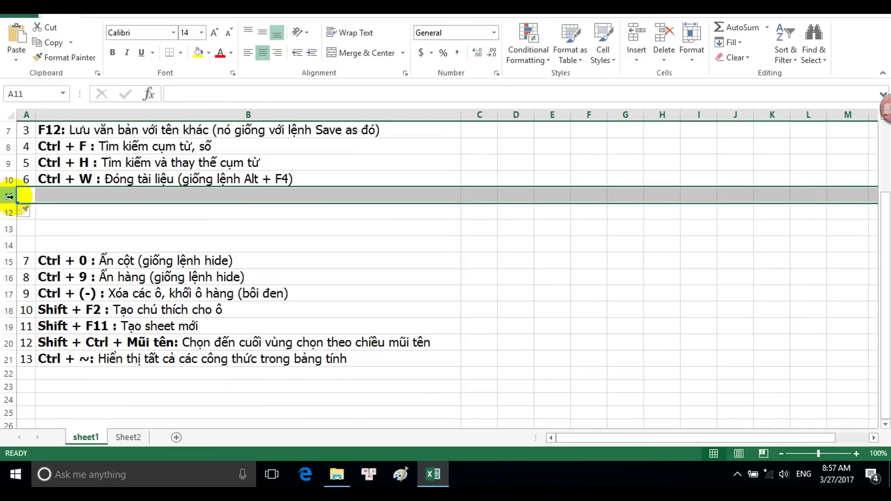
left_click_drag(9, 196, 3, 242)
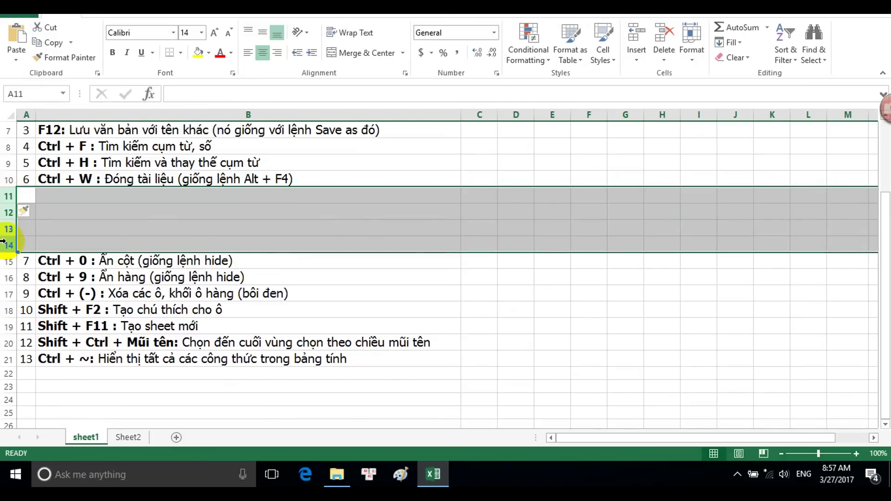
key("ctrl+minus")
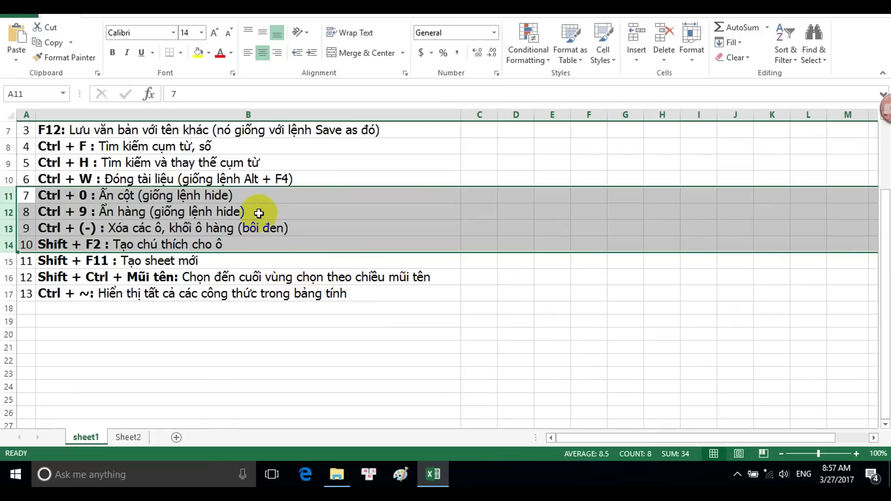
left_click(85, 226)
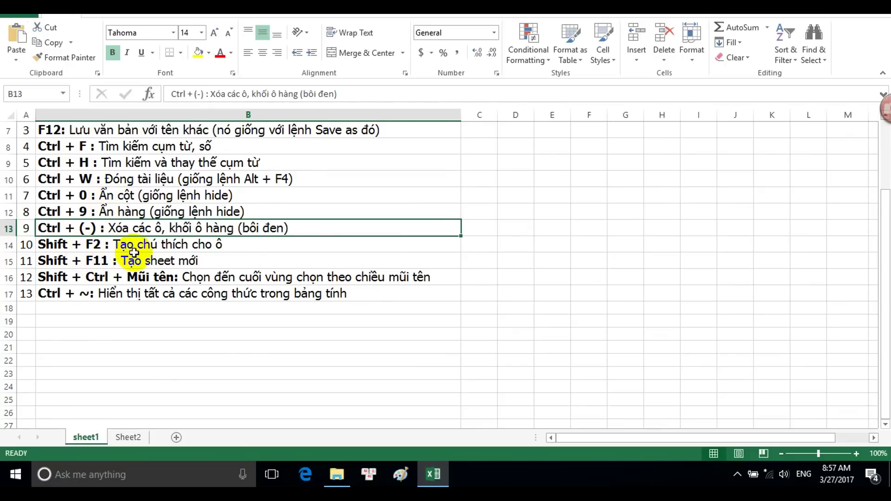
- Add a comment to cell B14 via Review > New Comment, then undo it
left_click(224, 245)
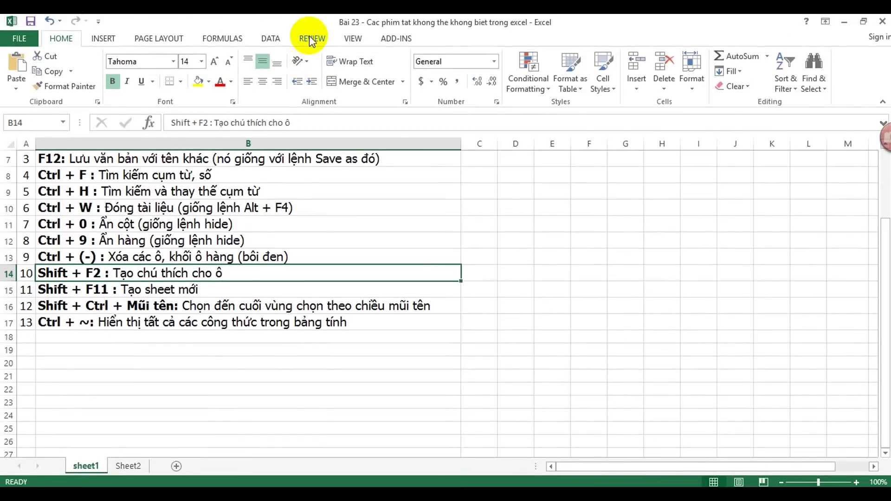
left_click(310, 12)
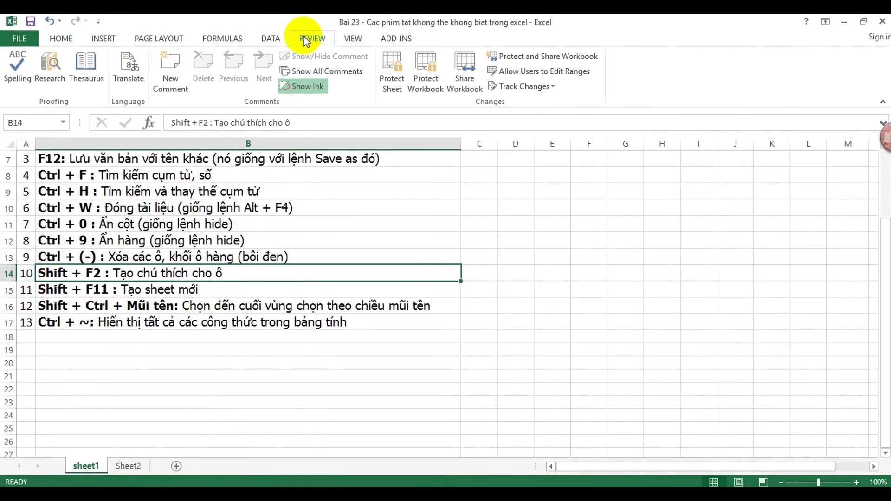
left_click(172, 69)
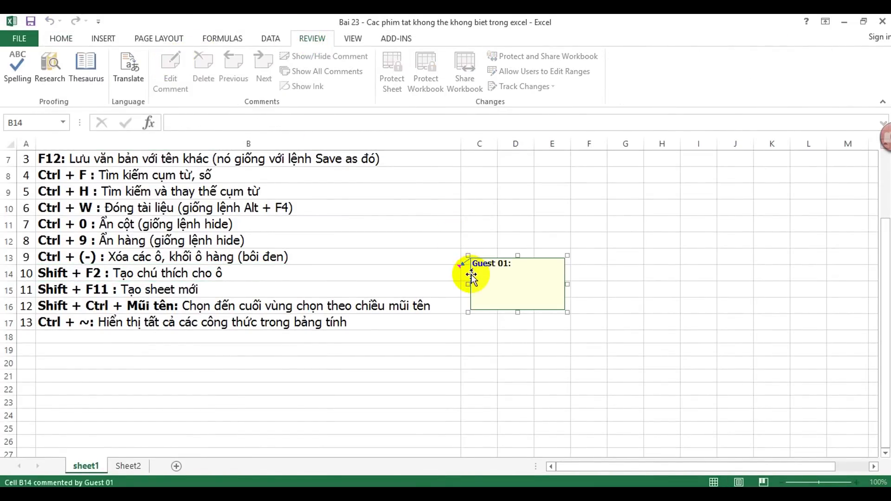
left_click(616, 288)
key("ctrl+z")
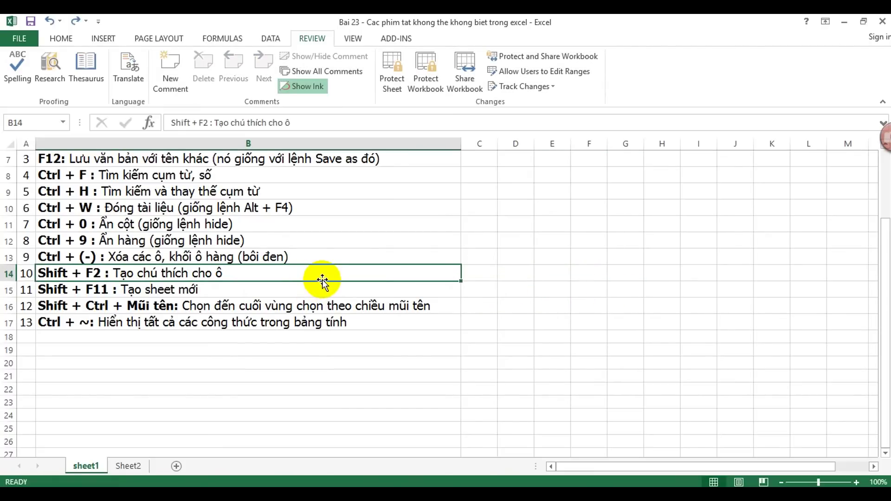
key("XF86MonBrightnessDown")
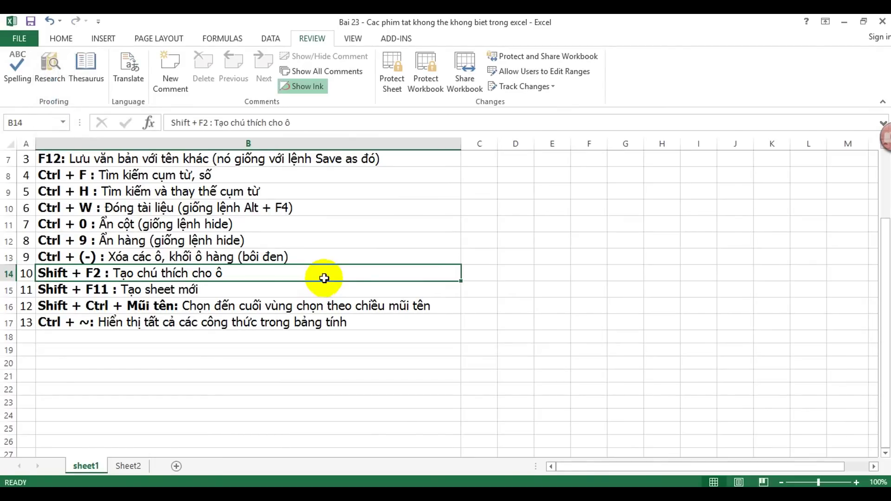
- Add the comment "Thật tuyệt vời" to cell B14 using Shift+F2
left_click(433, 308)
left_click(402, 276)
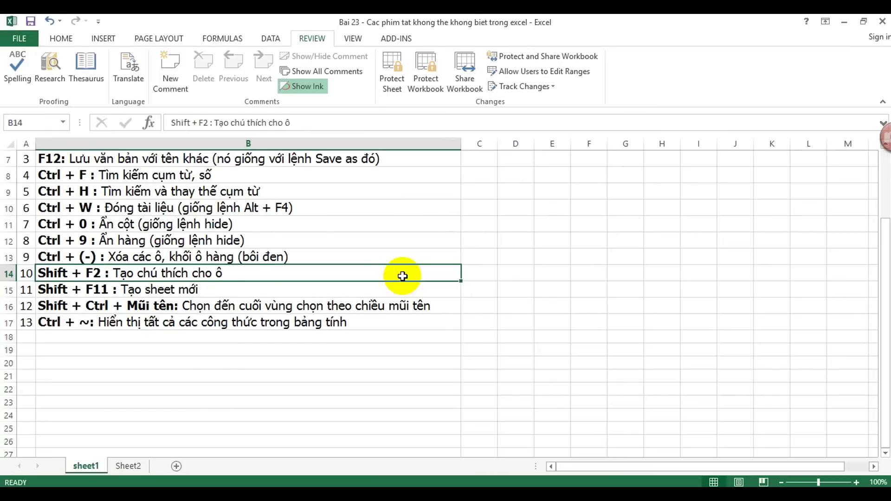
key("shift+F2")
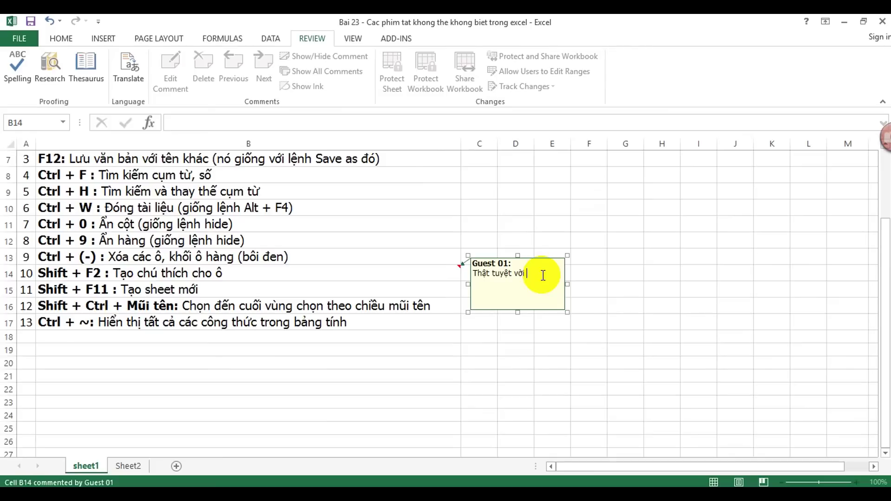
left_click(507, 225)
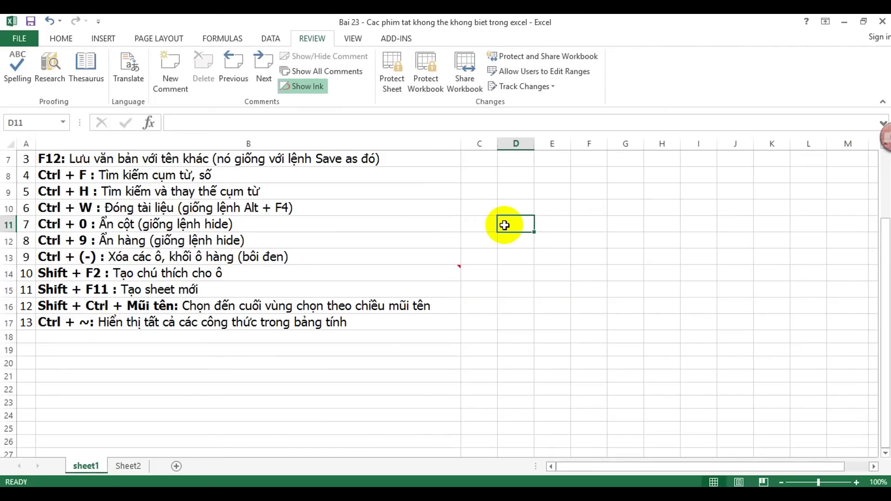
- From cell B22, insert a new blank worksheet, Sheet3, with Shift+F11
left_click(4, 289)
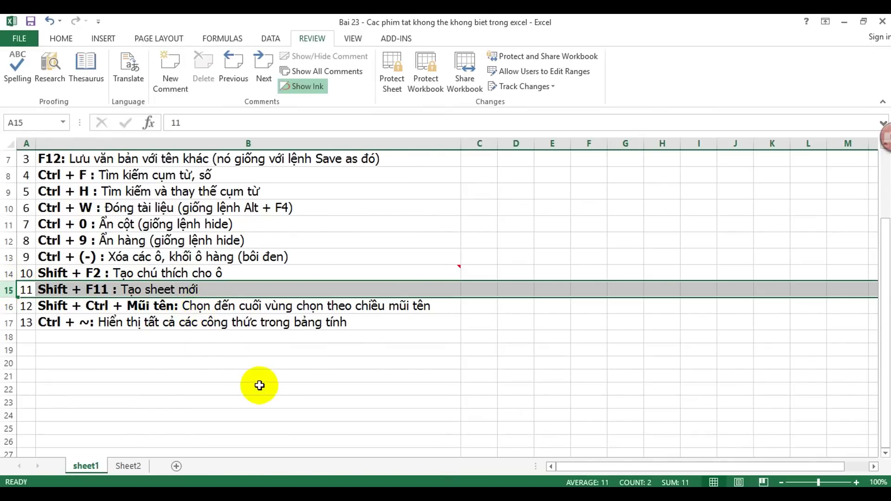
left_click(237, 386)
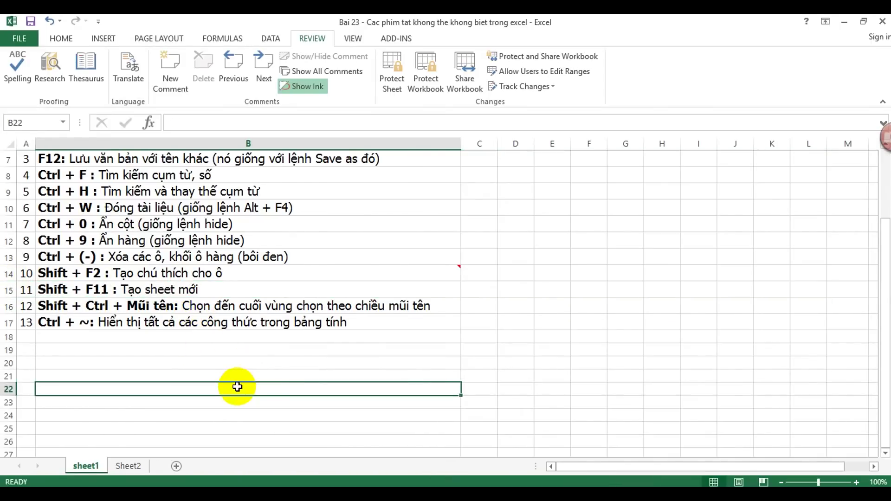
key("shift+F11")
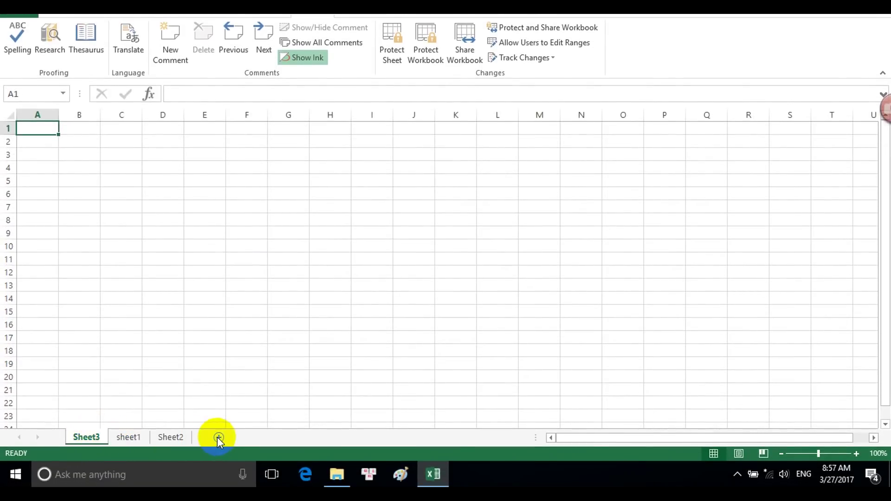
- On sheet1, confirm the edit to cell B16 and select entry 13 across A17:B17
left_click(129, 437)
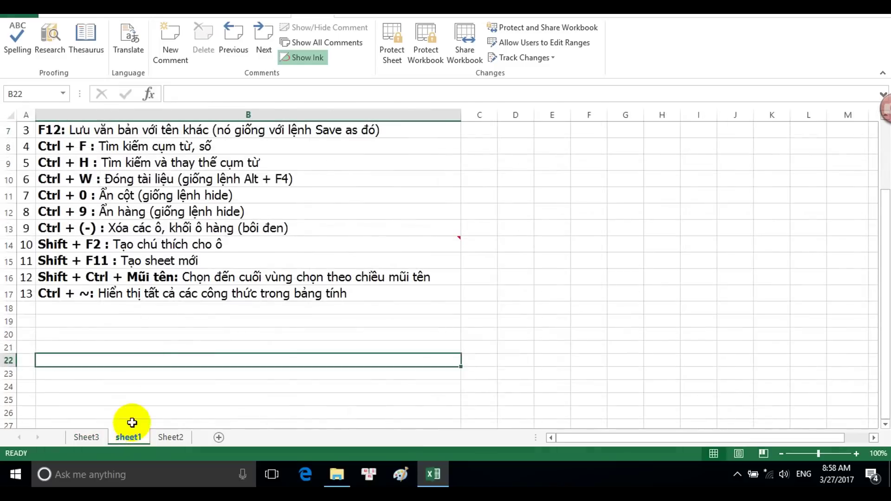
left_click(9, 277)
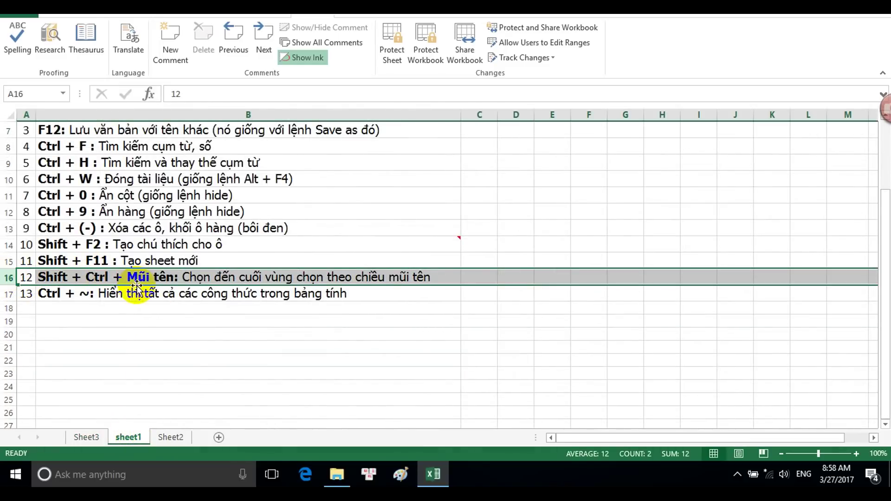
left_click(197, 282)
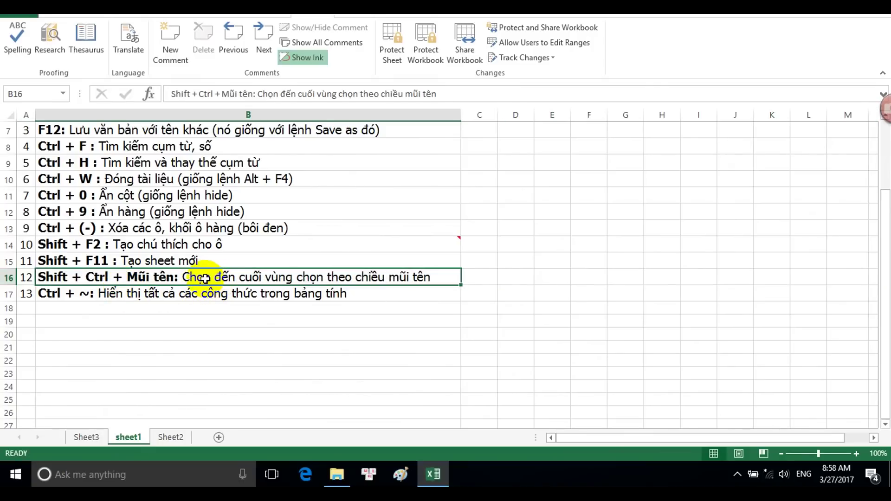
double_click(204, 279)
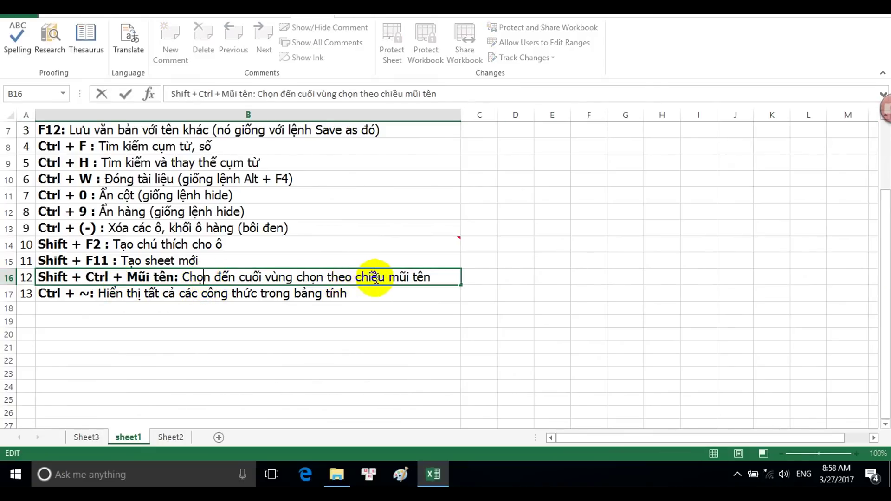
key("Return")
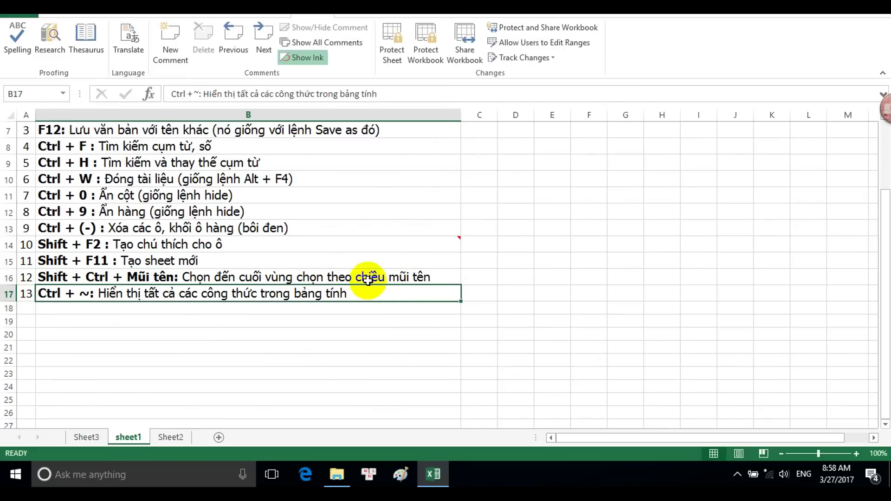
left_click_drag(23, 293, 326, 303)
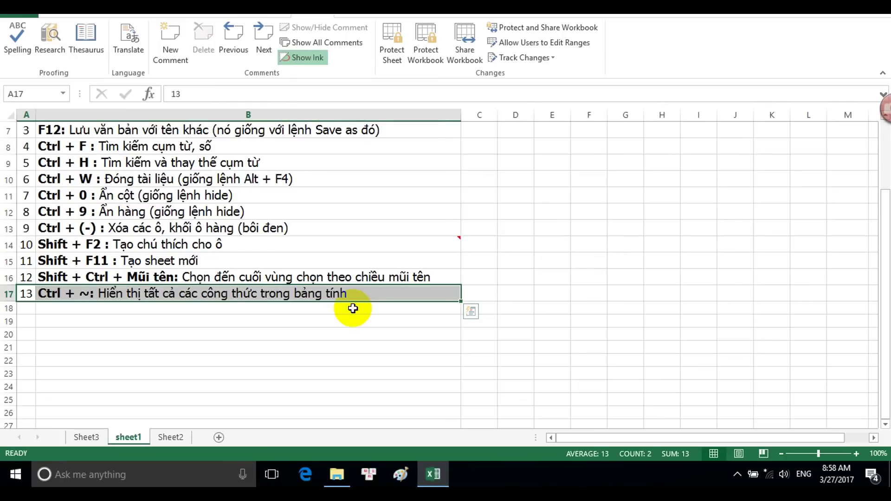
- Extend the selection upward with Ctrl+Shift+Up to the first entry and title banner
key("ctrl+shift+Up")
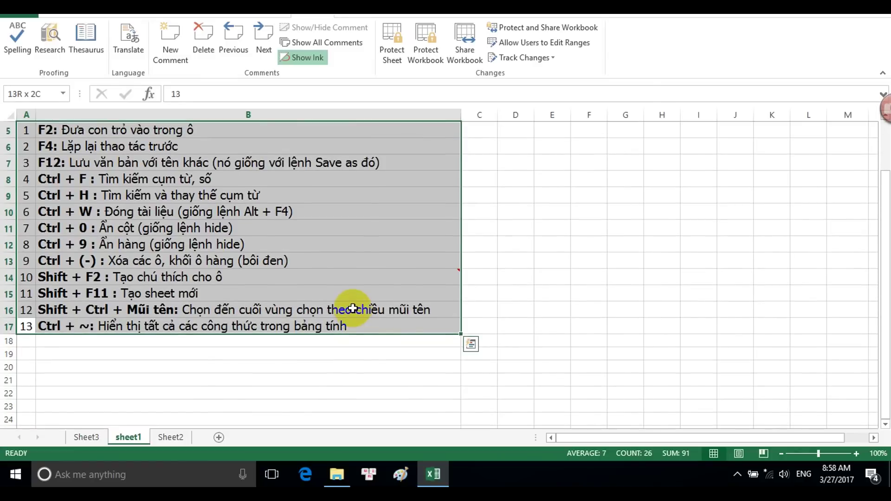
scroll(235, 240, "up", 2)
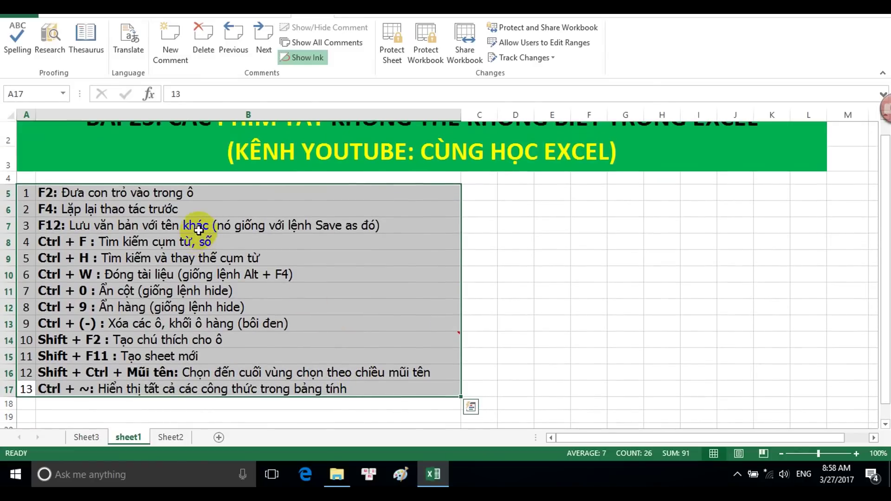
key("ctrl+shift+Up")
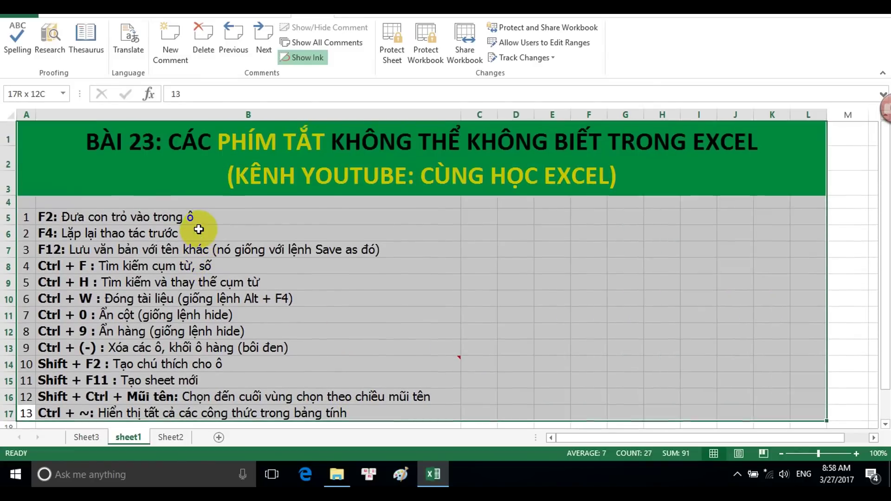
left_click(198, 229)
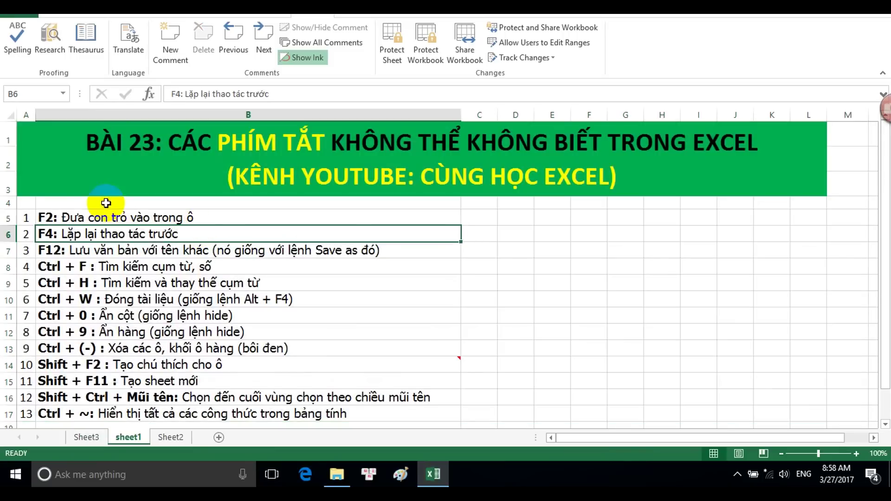
scroll(116, 232, "down", 1)
scroll(49, 274, "up", 1)
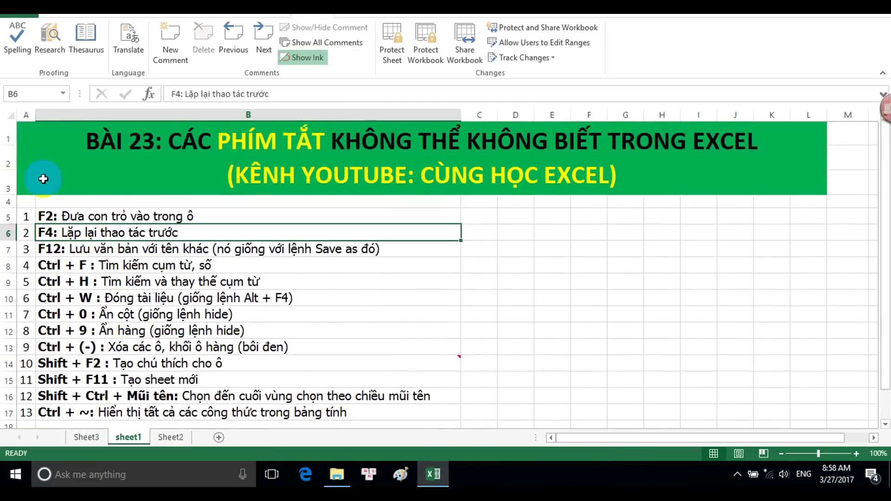
- Select the numbers column from A5 down with Ctrl+Shift+Down, then open and dismiss Quick Analysis
left_click(32, 217)
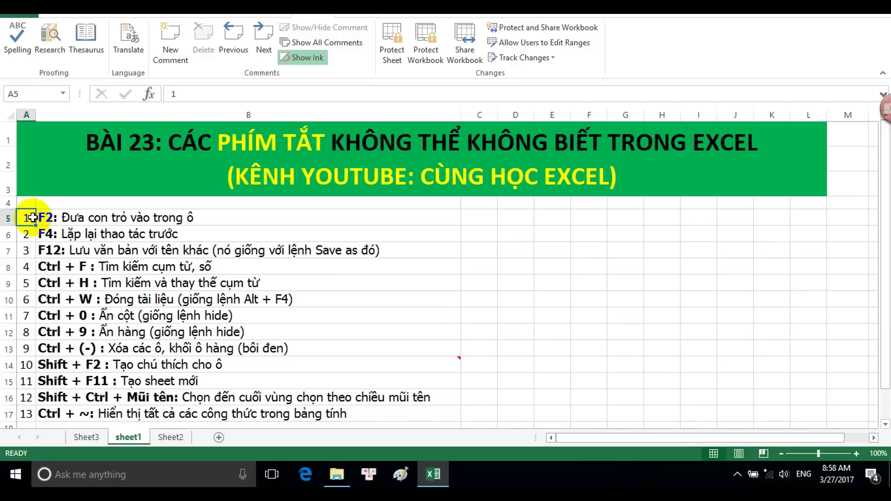
key("ctrl+shift+Down")
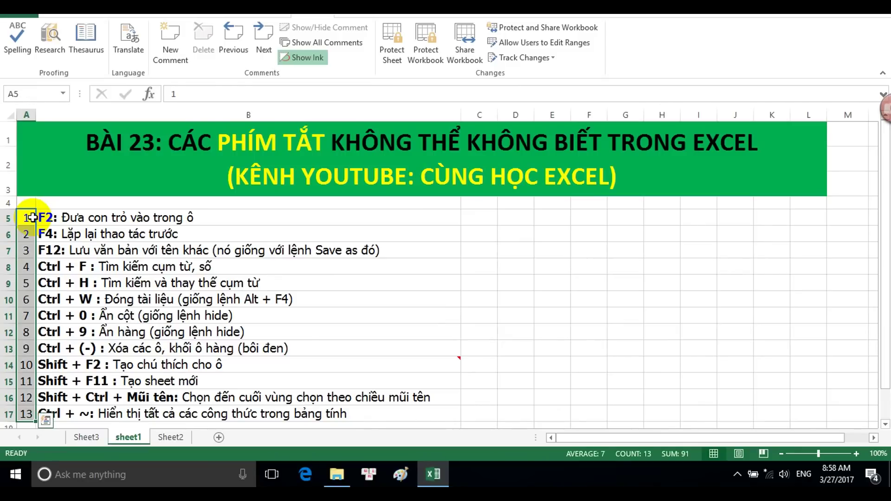
scroll(33, 217, "down", 1)
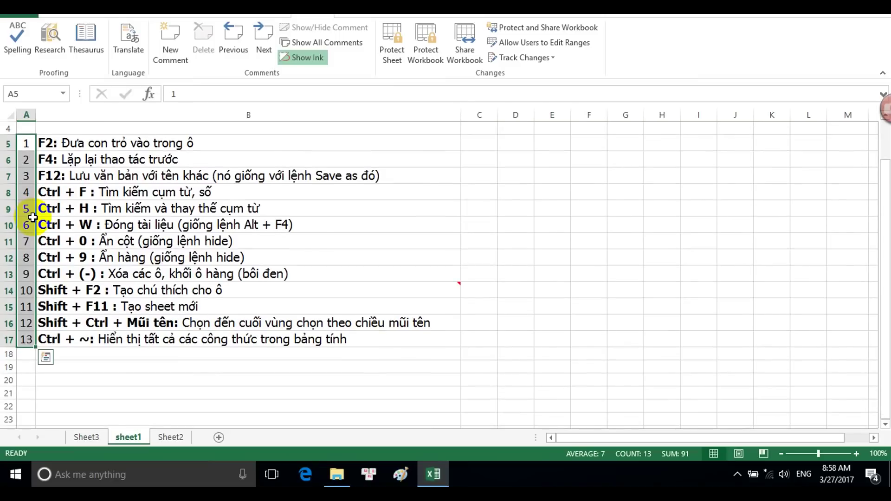
scroll(32, 217, "up", 1)
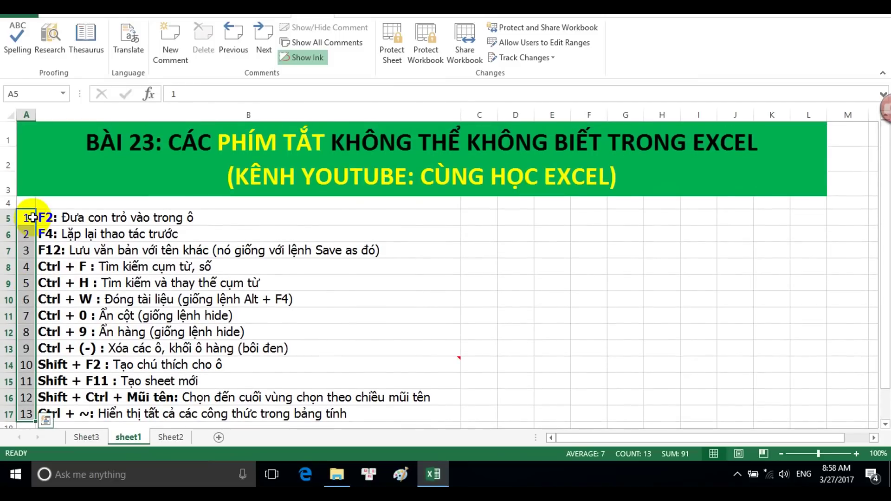
key("ctrl+q")
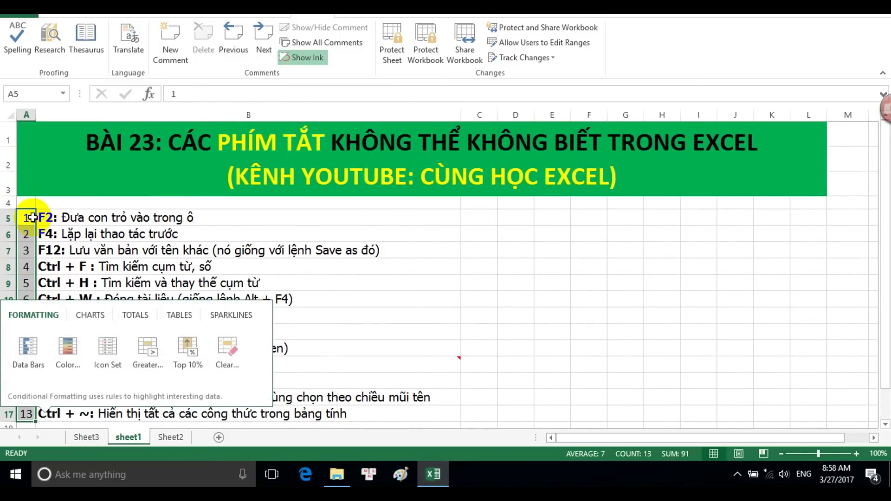
key("Escape")
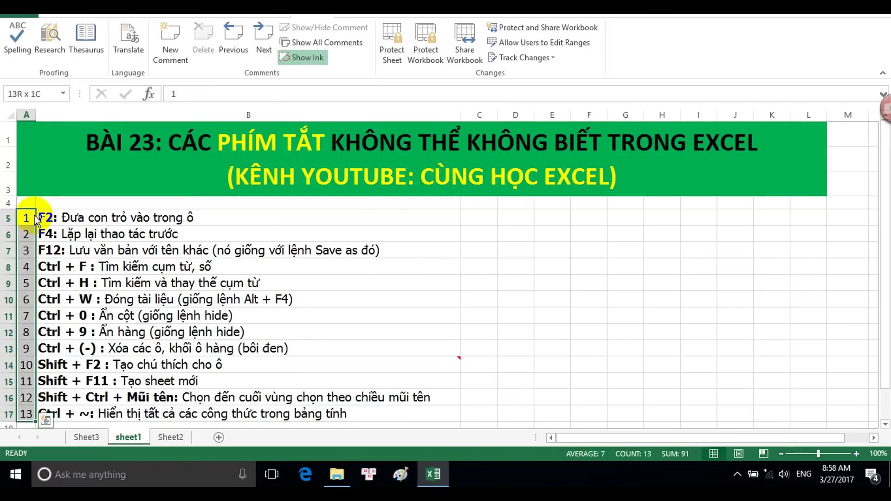
- Extend the selection into the shortcut text, then select the first three entries, A5:B7
key("shift+Right")
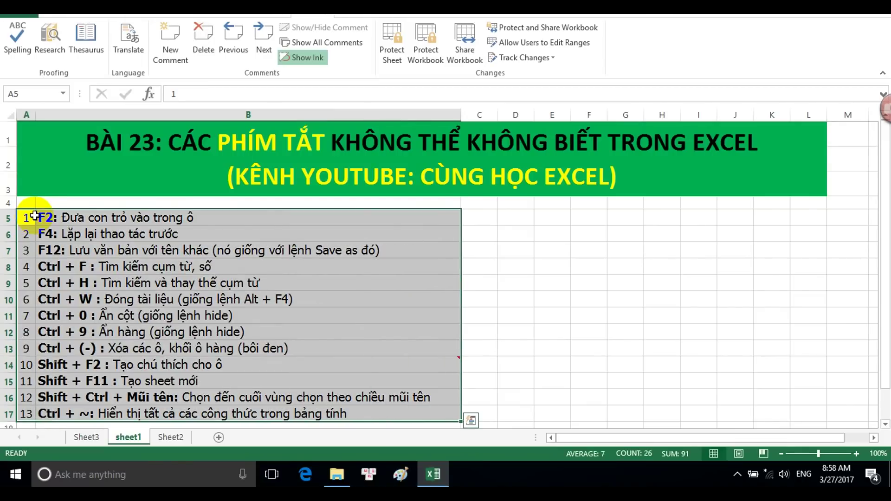
scroll(55, 221, "down", 1)
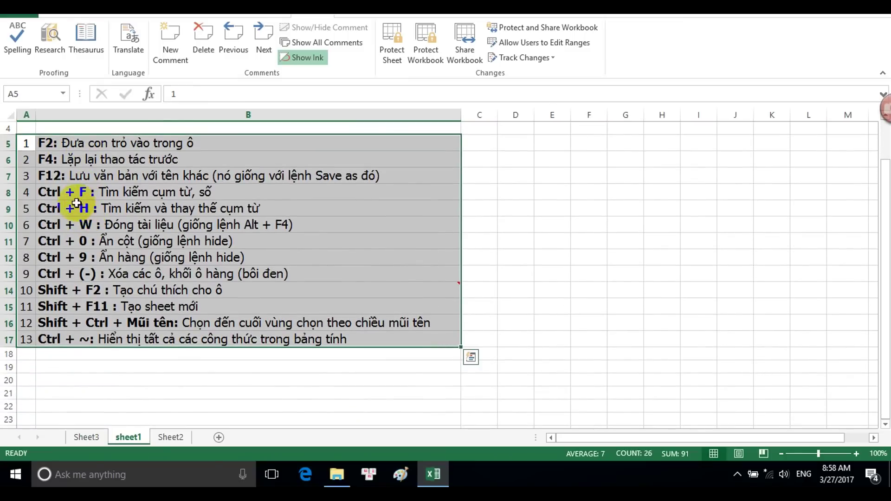
left_click(83, 143)
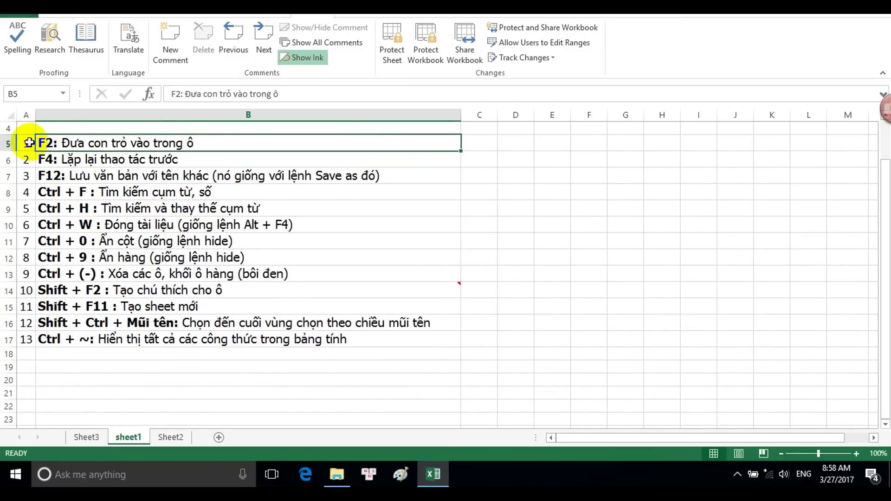
left_click_drag(23, 143, 302, 340)
scroll(288, 320, "up", 2)
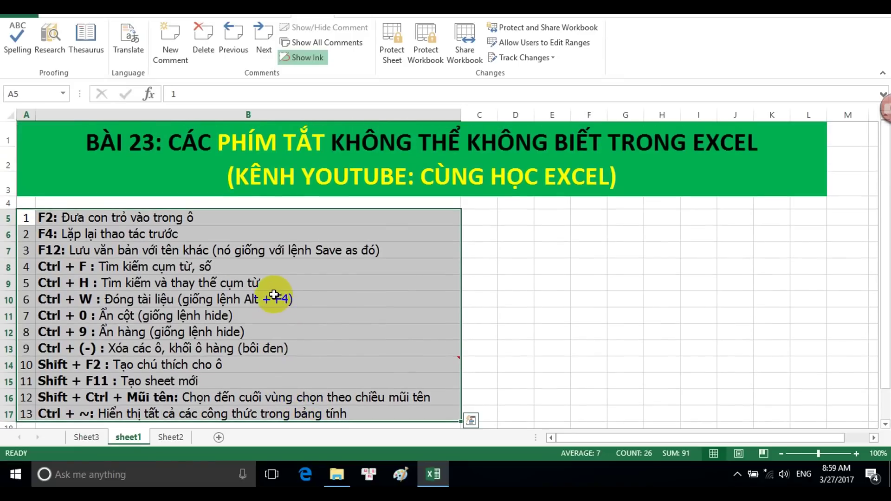
scroll(270, 275, "down", 2)
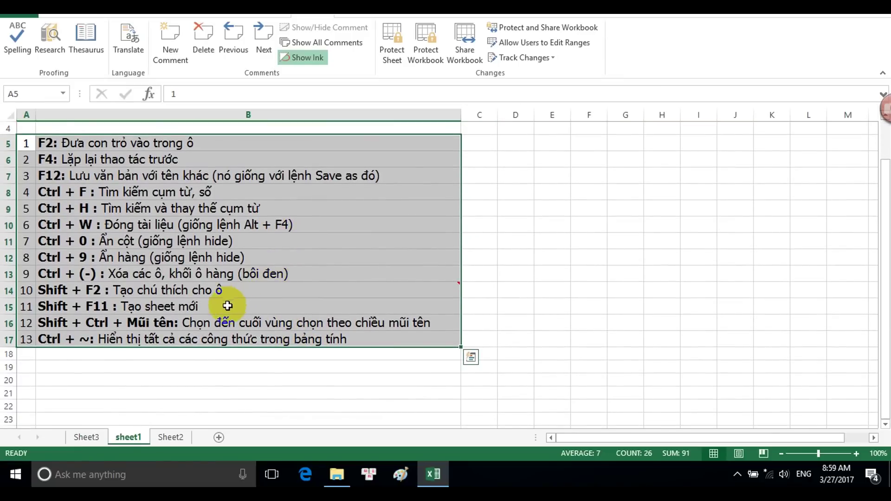
left_click(12, 341)
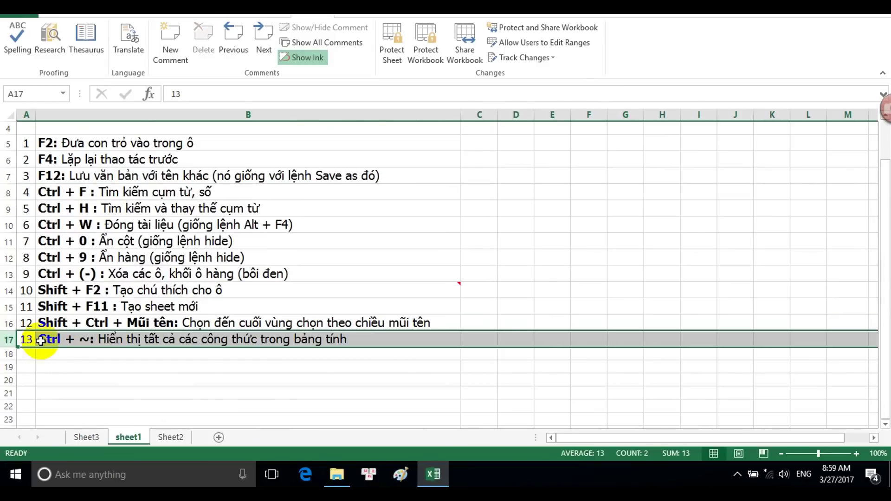
left_click(478, 259)
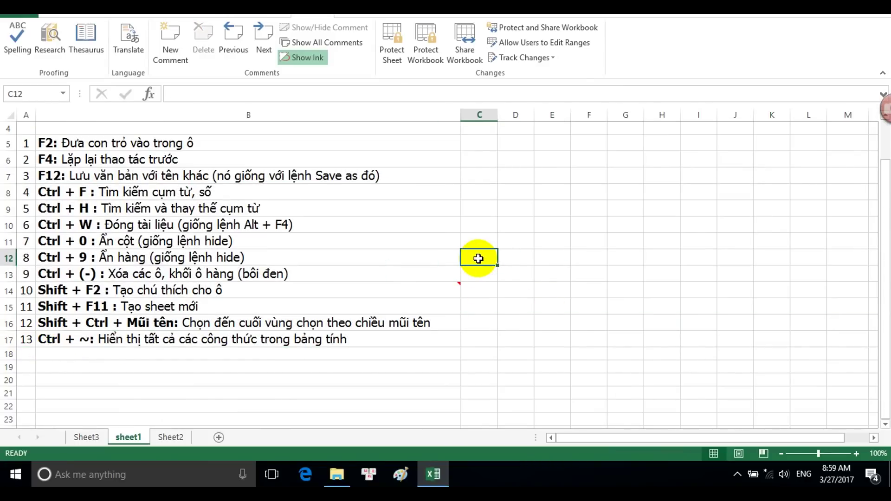
type("=")
left_click(420, 258)
key("ctrl+Return")
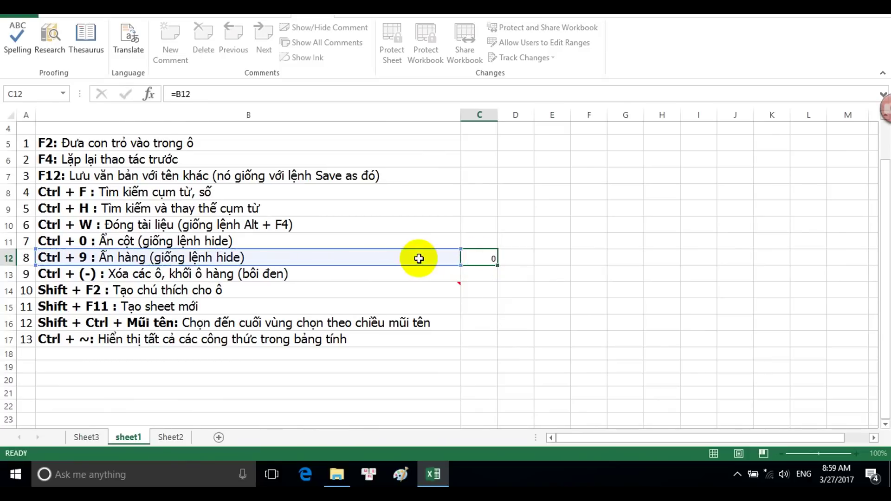
key("Return")
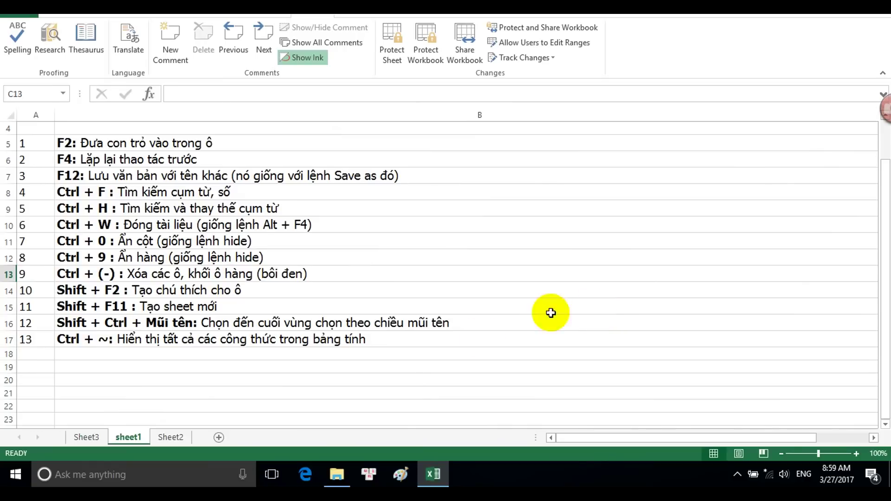
left_click_drag(621, 437, 752, 437)
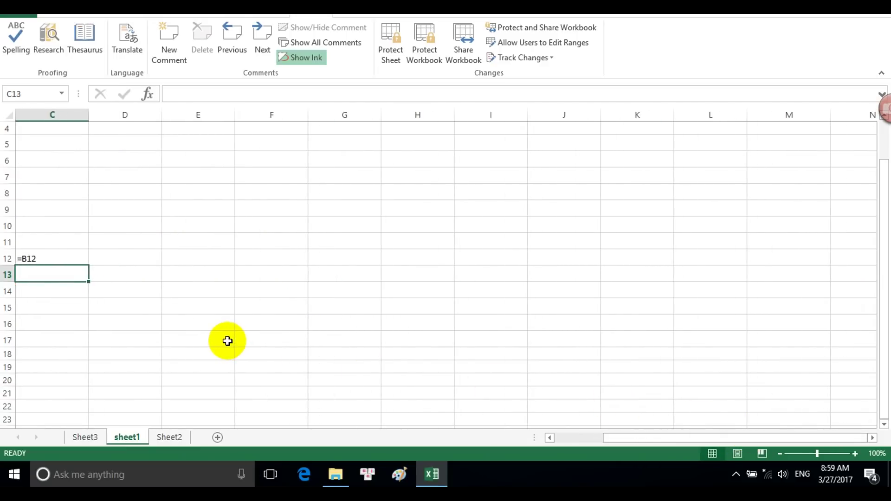
key("ctrl+grave")
left_click_drag(700, 438, 596, 436)
left_click(472, 258)
key("Delete")
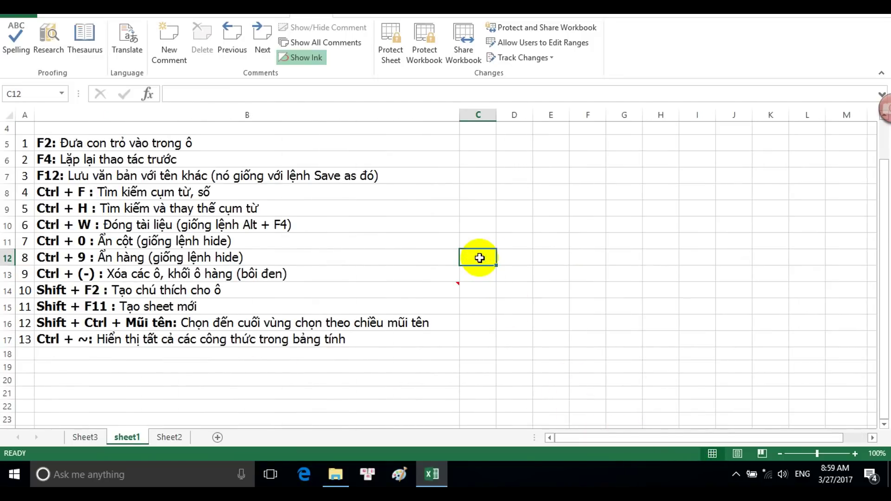
scroll(472, 290, "up", 1)
scroll(472, 291, "down", 1)
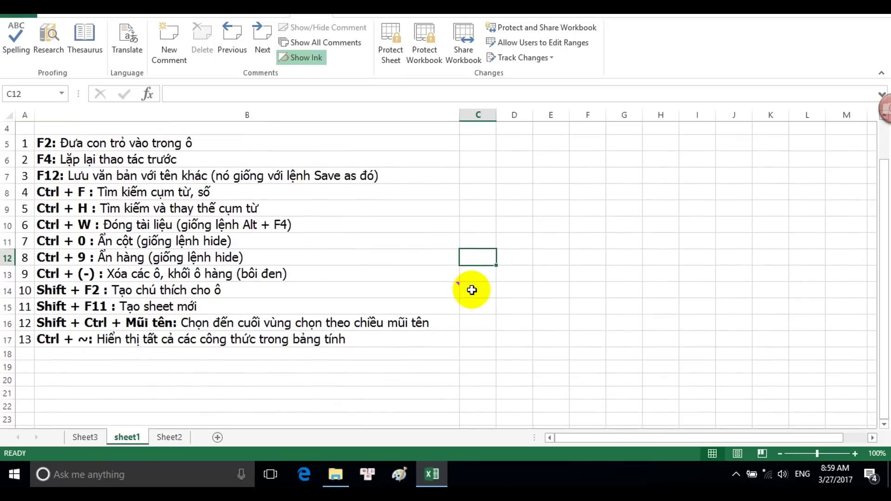
scroll(472, 290, "up", 1)
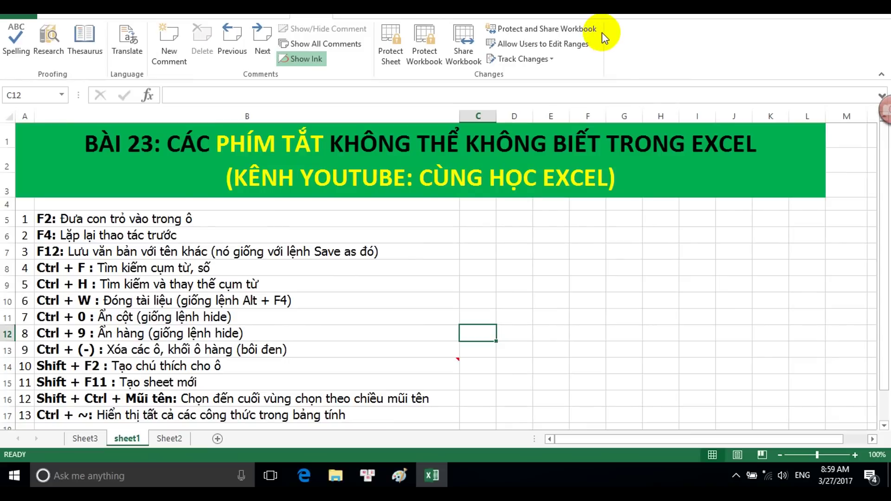
scroll(605, 86, "down", 1)
scroll(605, 85, "up", 1)
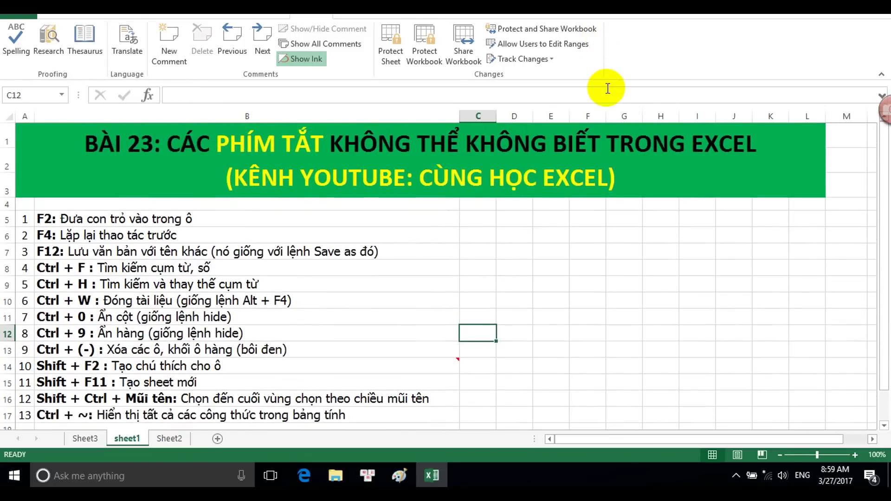